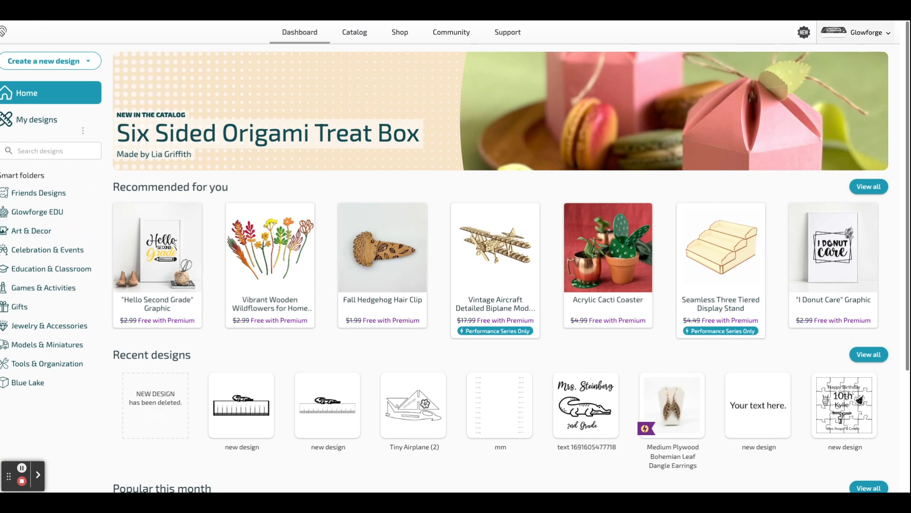
- Create a new design and add a four-point square shape in the bed's upper area, at about X 6.34 in, Y 2.63 in
click(90, 66)
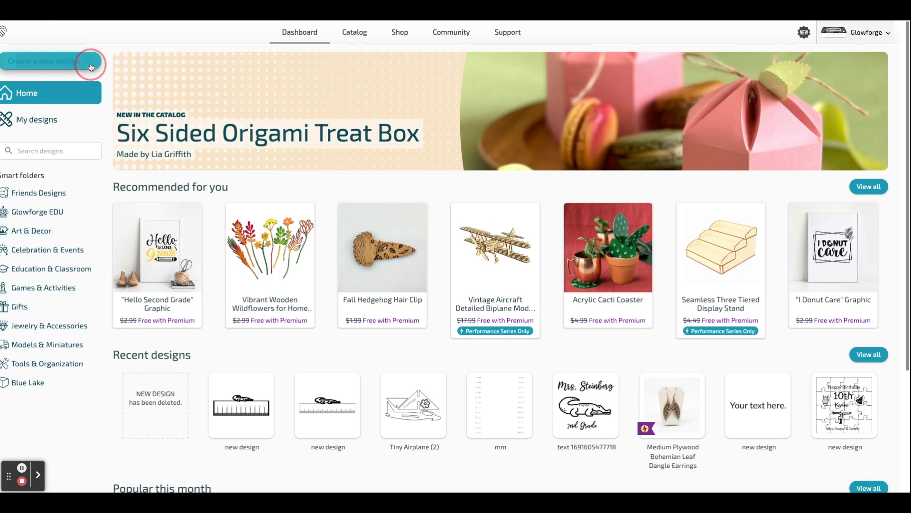
click(77, 90)
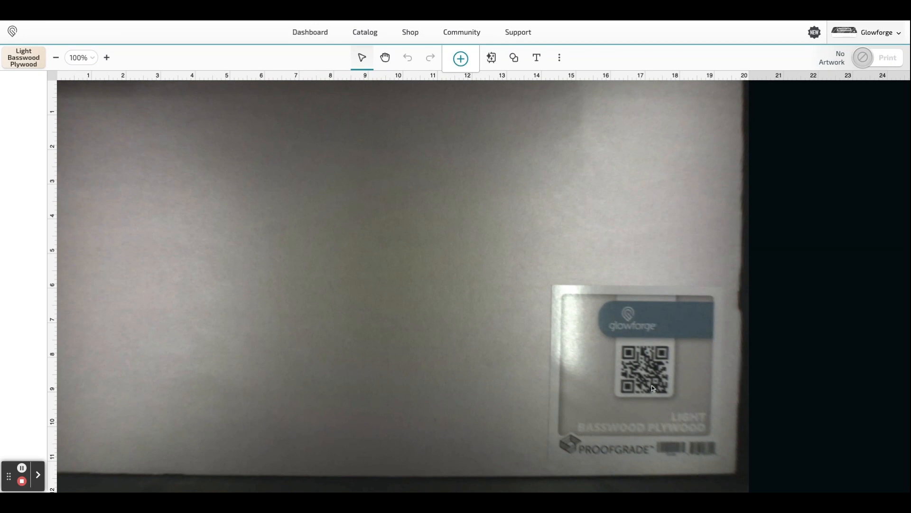
click(514, 62)
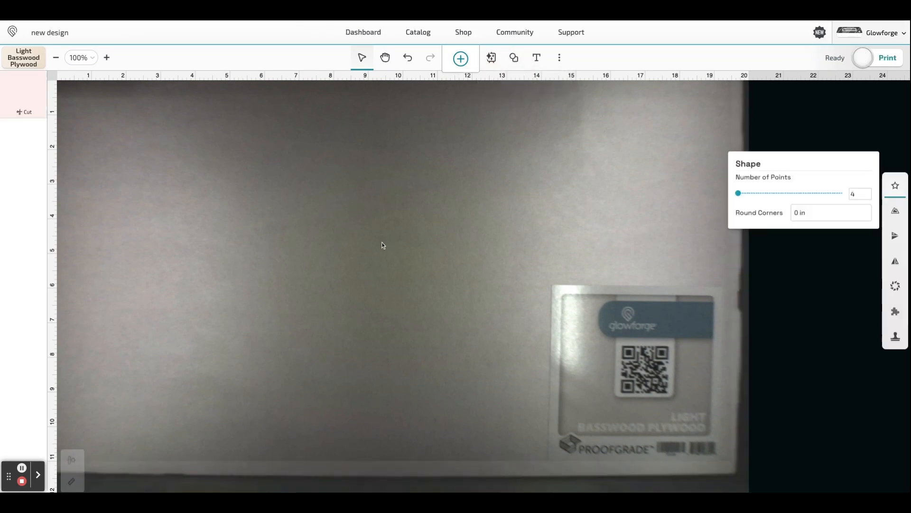
drag(465, 269, 268, 162)
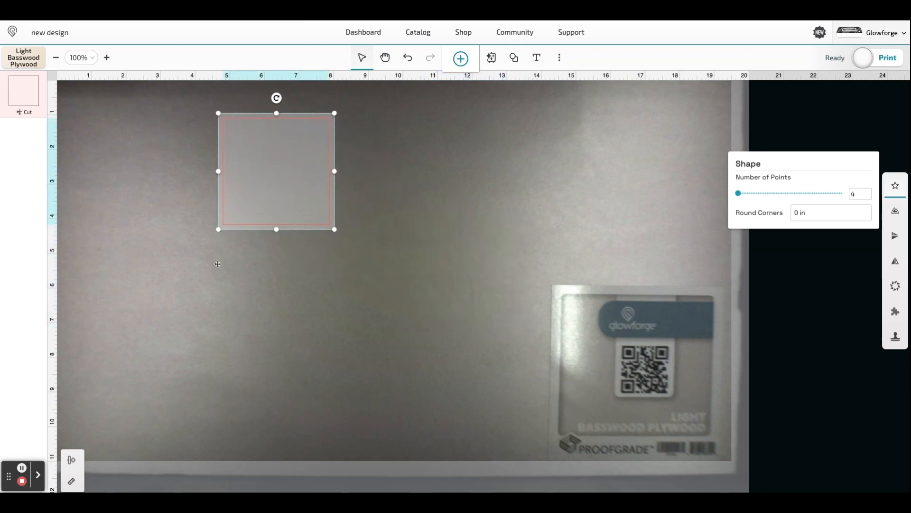
- Unlock the square's aspect ratio, stretch it into a rectangle with a width of 12 in, and move it fully onto the bed
click(73, 482)
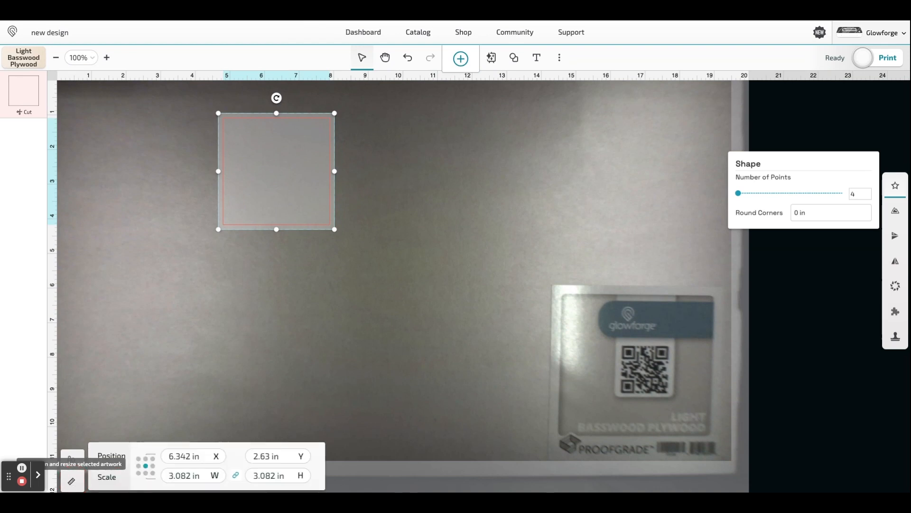
click(235, 475)
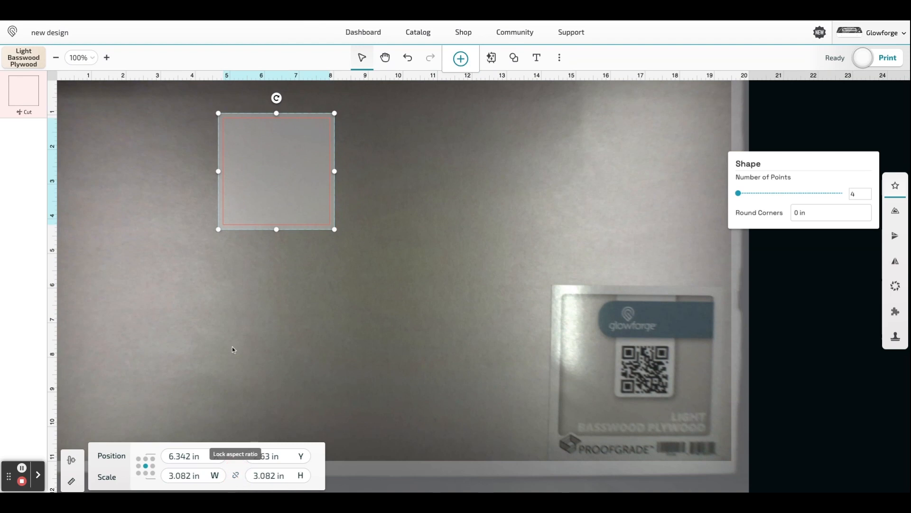
drag(217, 173, 57, 171)
click(181, 457)
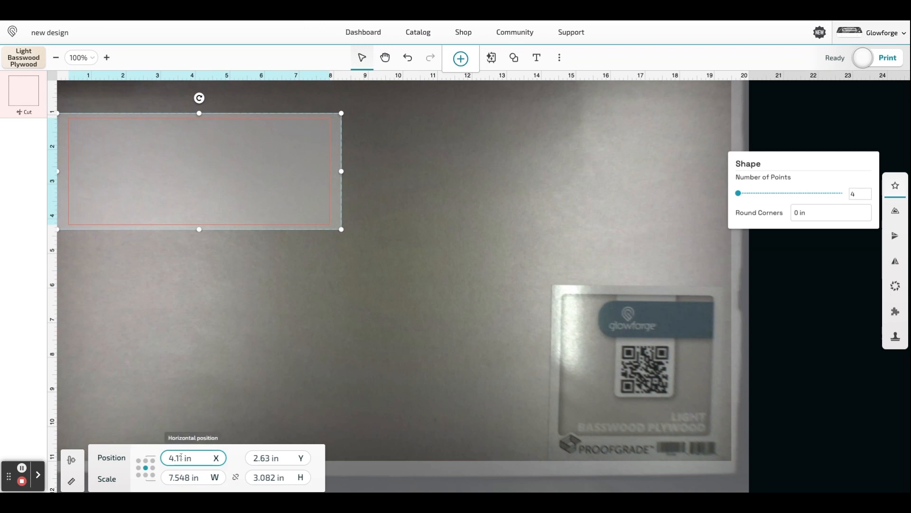
click(177, 477)
drag(176, 478, 190, 479)
key(ctrl+a)
text(12)
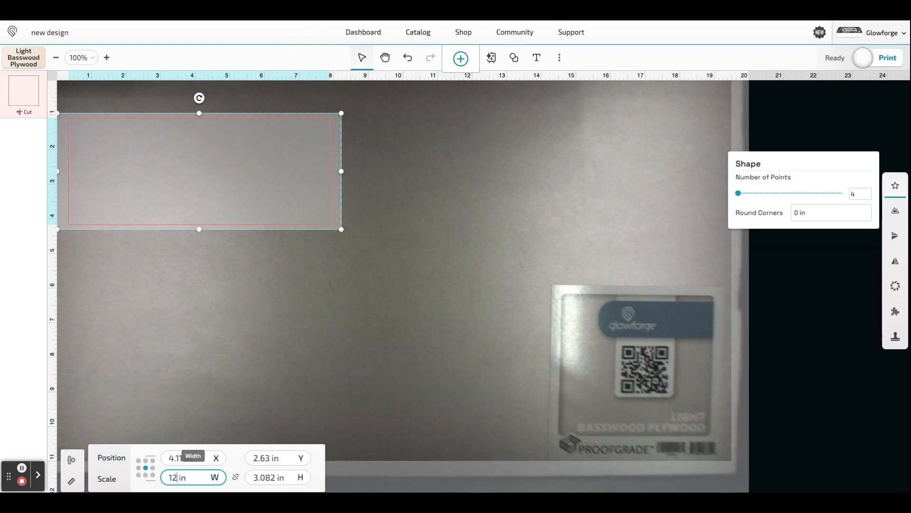
key(Return)
drag(194, 214, 259, 211)
- Try placing the rectangle at a horizontal position of 1.5 in
drag(192, 458, 154, 457)
text(1.5)
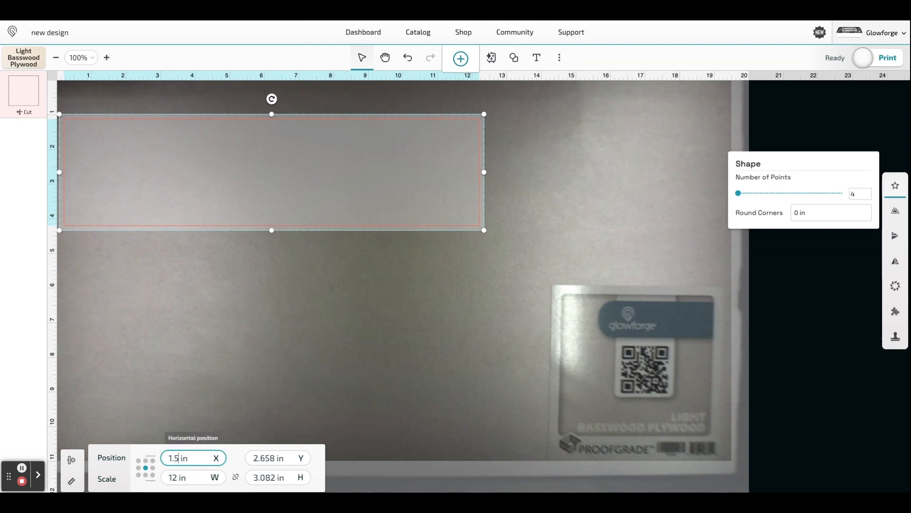
key(Return)
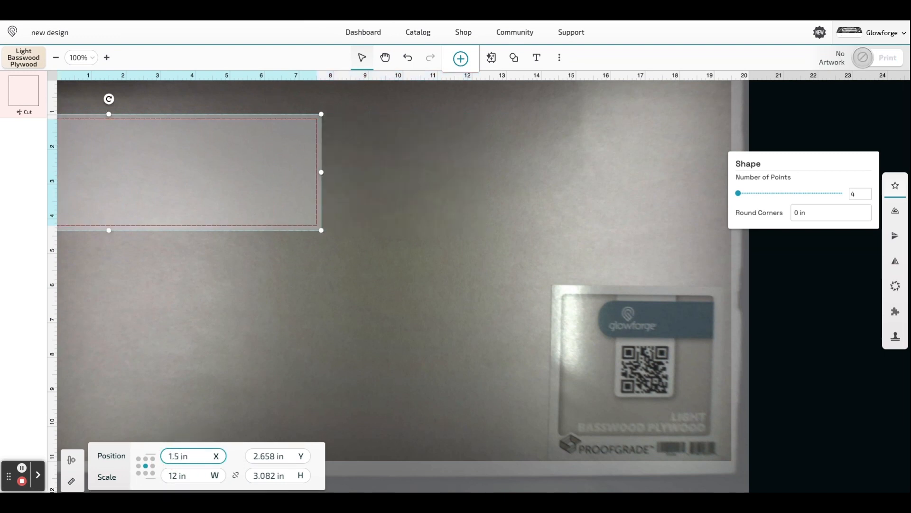
- Move the rectangle back onto the bed at about X 6.1 in, Y 2.47 in, and deselect it
drag(185, 163, 330, 153)
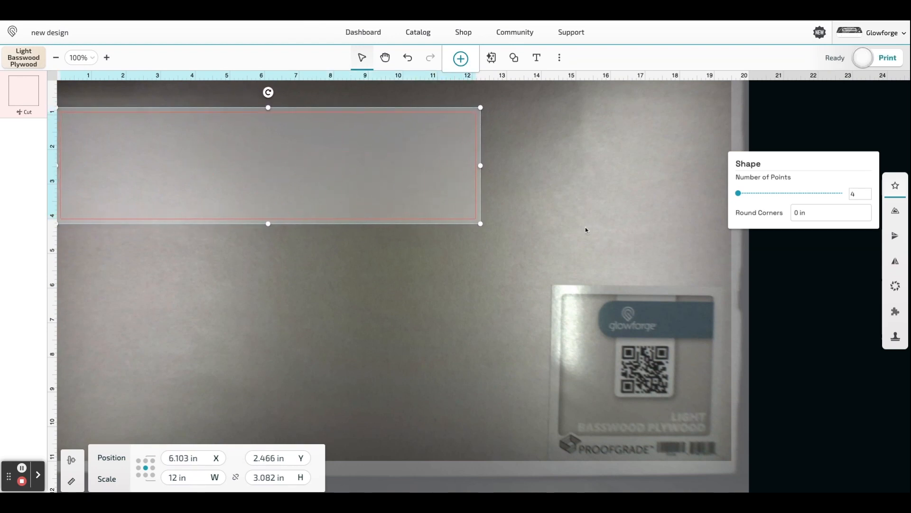
click(538, 134)
- Search the artwork library for "line" and add the thin vertical line to the design
click(460, 59)
click(453, 70)
text(line)
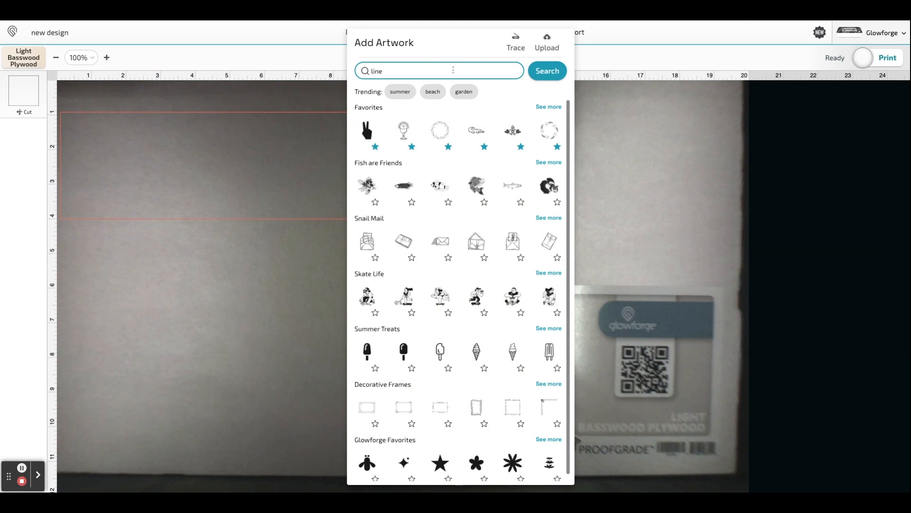
click(547, 70)
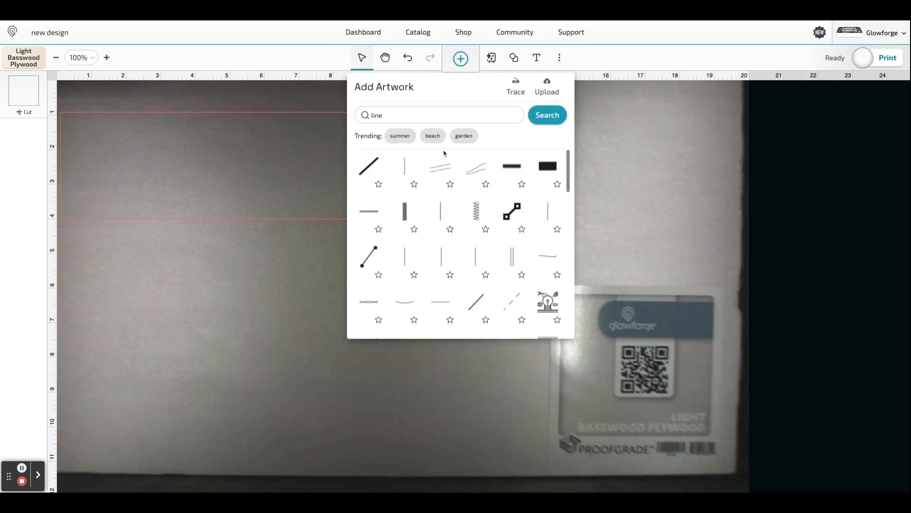
click(406, 167)
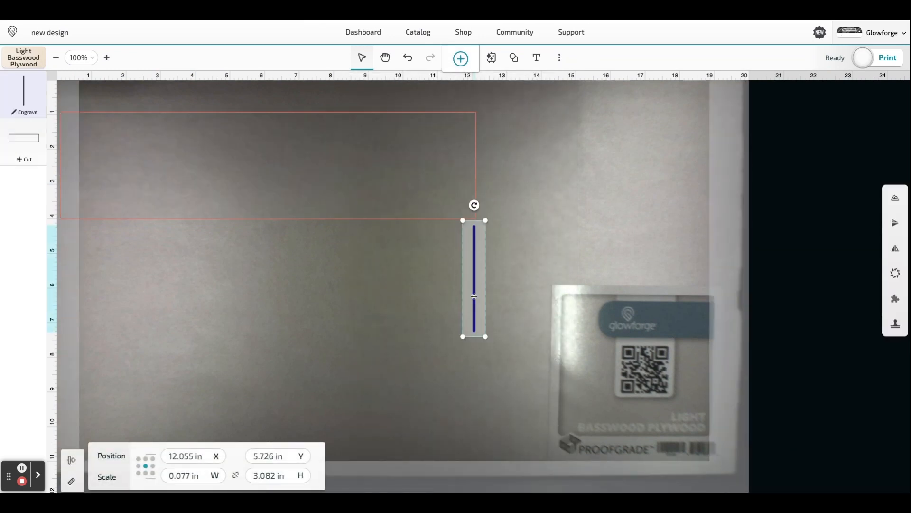
- Shrink the line to about 1.25 in tall, stand it on the rectangle's lower edge, and set its horizontal position to 1 in
drag(142, 203, 114, 204)
drag(125, 127, 89, 203)
click(113, 222)
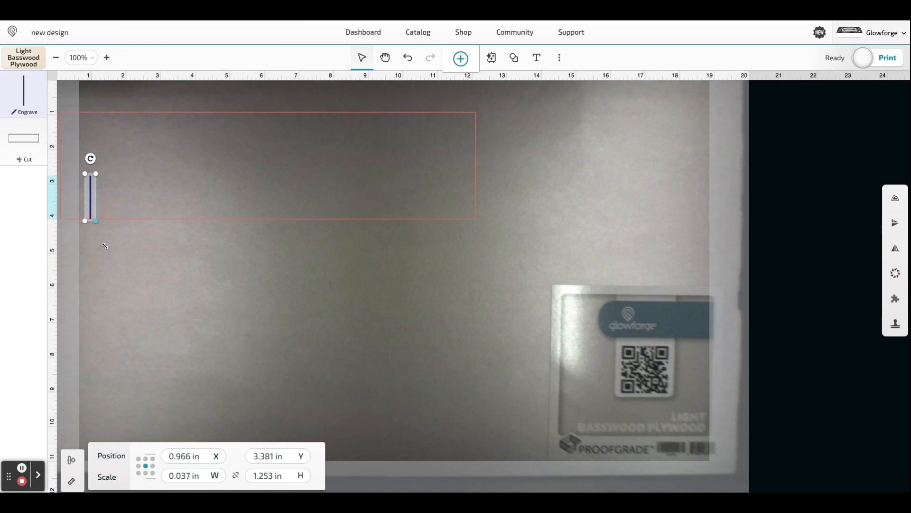
click(189, 456)
drag(190, 456, 162, 455)
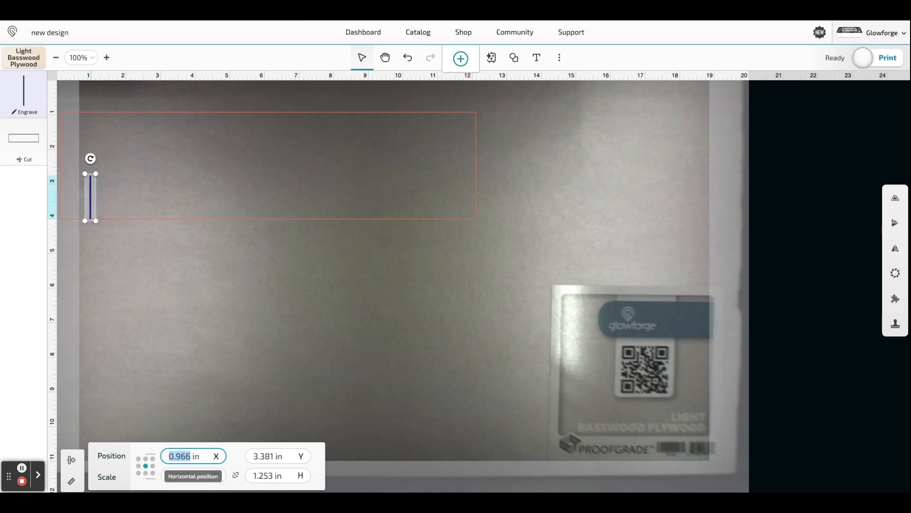
text(1)
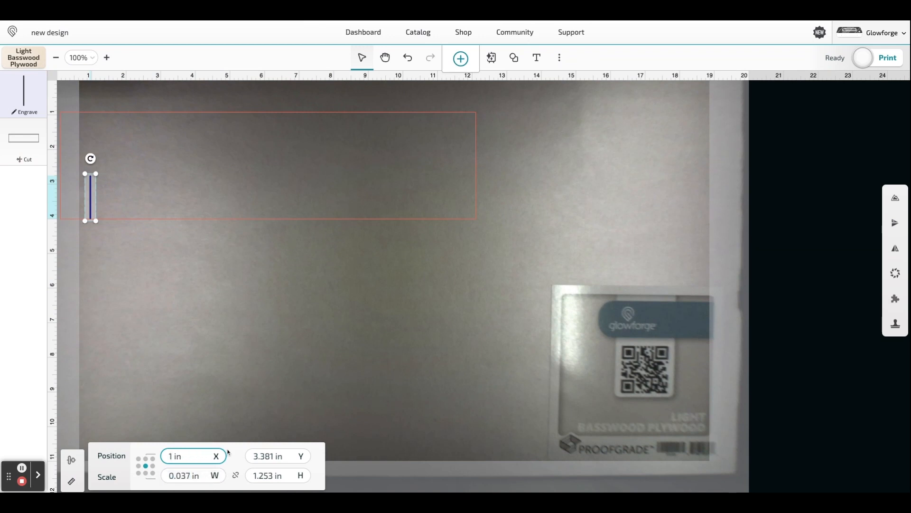
key(Return)
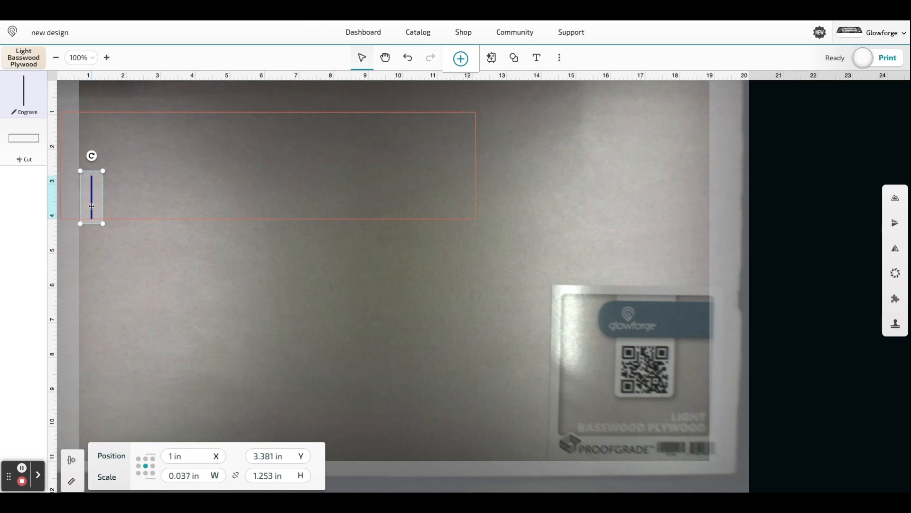
- Copy the inch line and place the duplicate level with it at a horizontal position of 2 in
right_click(92, 206)
click(130, 233)
right_click(129, 230)
click(158, 272)
drag(100, 213, 123, 205)
double_click(187, 455)
text(2)
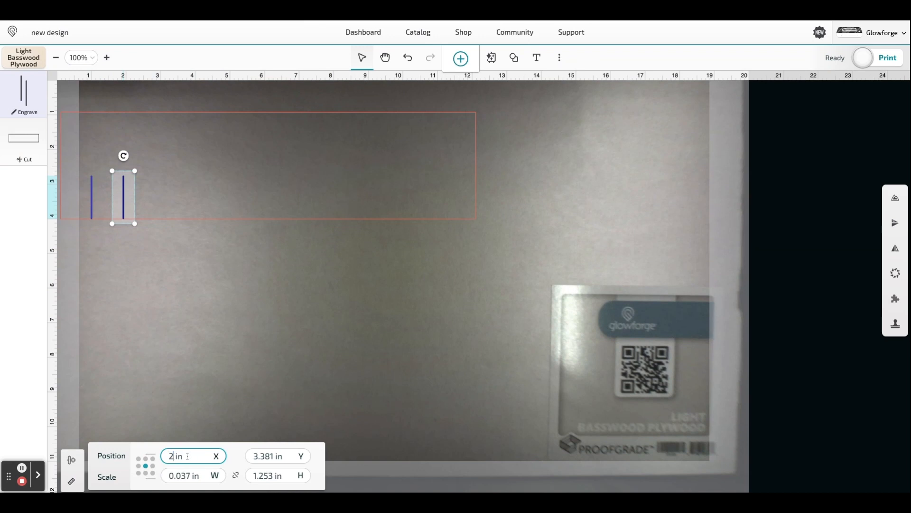
key(Return)
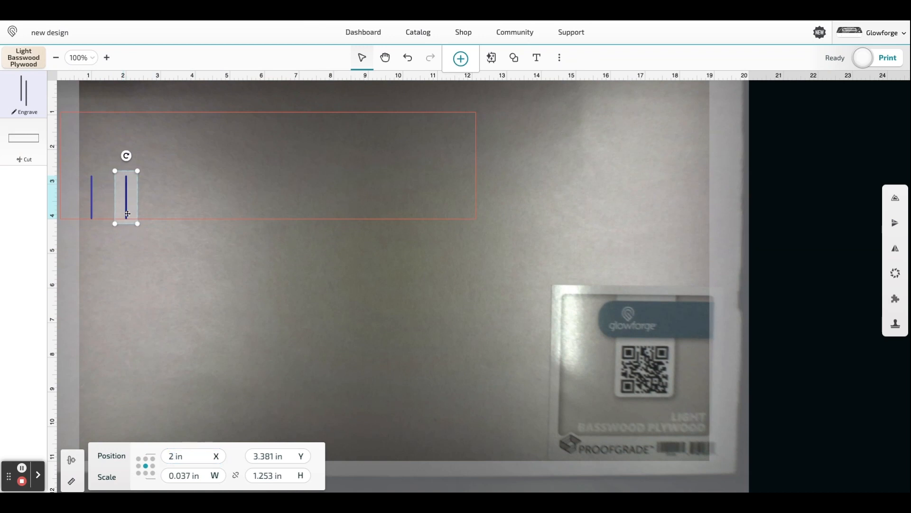
- Paste two more inch lines level with the others, at horizontal positions of 3 in and 4 in
key(ctrl+v)
drag(136, 202, 159, 194)
double_click(190, 457)
text(3)
key(Return)
key(super+v)
drag(170, 207, 189, 198)
double_click(190, 456)
text(4)
key(Return)
- Paste the next two inch lines in the same row, at horizontal positions of 5 in and 6 in
key(super+v)
double_click(178, 456)
text(5)
key(Return)
key(Up)
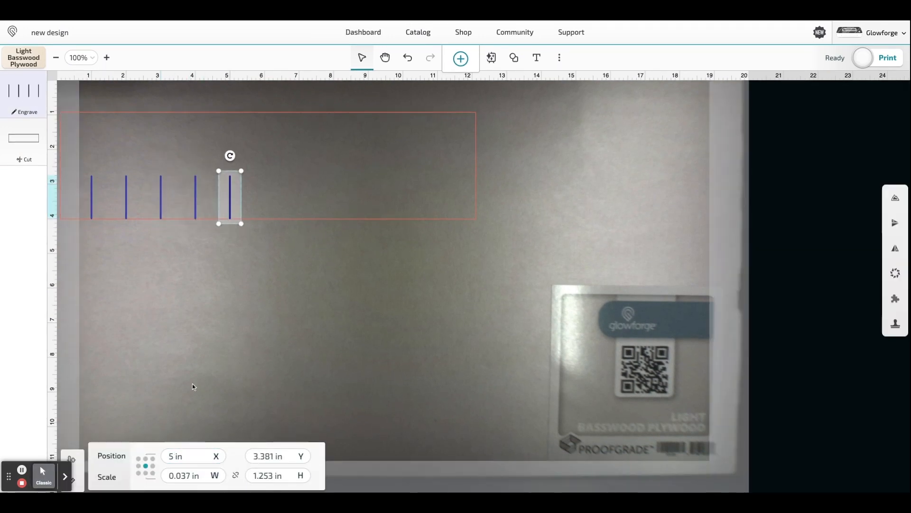
key(super+v)
double_click(175, 457)
text(6)
key(Return)
- Continue the row with pasted inch lines at horizontal positions of 7, 8 and 9 in
key(super+v)
double_click(177, 456)
drag(273, 205, 396, 197)
text(7)
key(Return)
key(super+v)
double_click(177, 456)
double_click(178, 456)
text(9)
key(Return)
- Complete the row with pasted inch lines at horizontal positions of 10 in and 11 in
key(super+v)
double_click(179, 456)
text(10)
key(Return)
double_click(180, 456)
text(11)
key(Return)
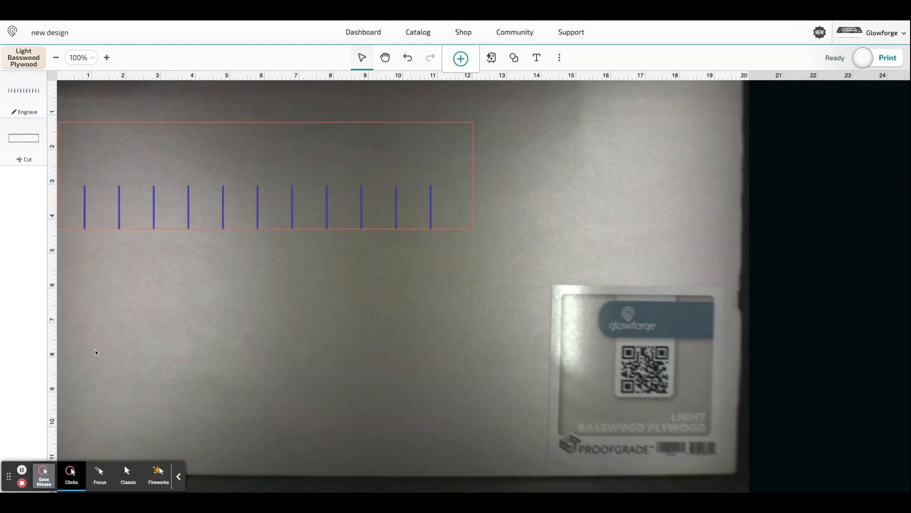
- Group the rectangle with all of its inch lines, and deselect the group
click(178, 476)
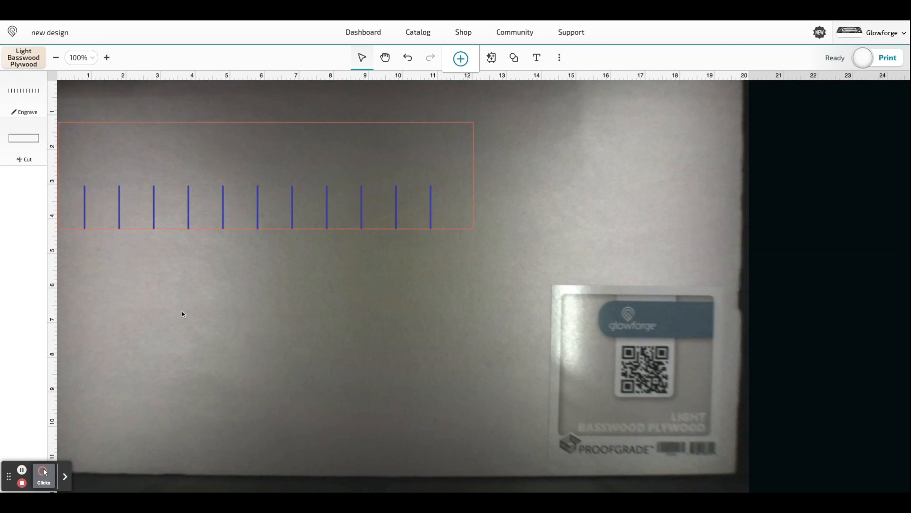
drag(500, 261, 65, 110)
right_click(148, 164)
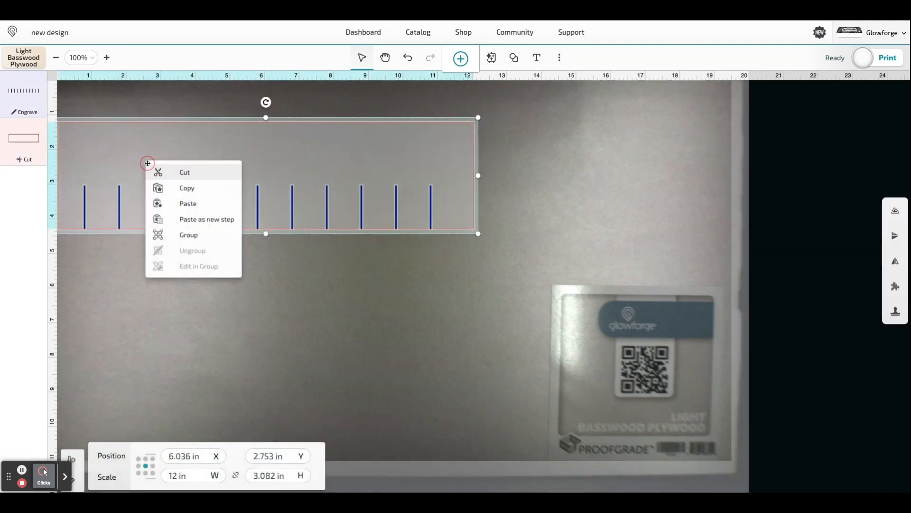
click(190, 235)
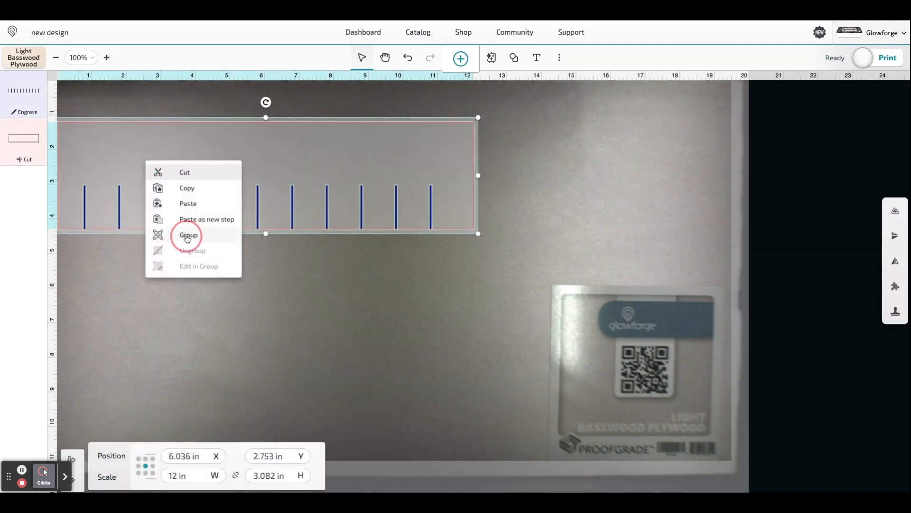
click(272, 302)
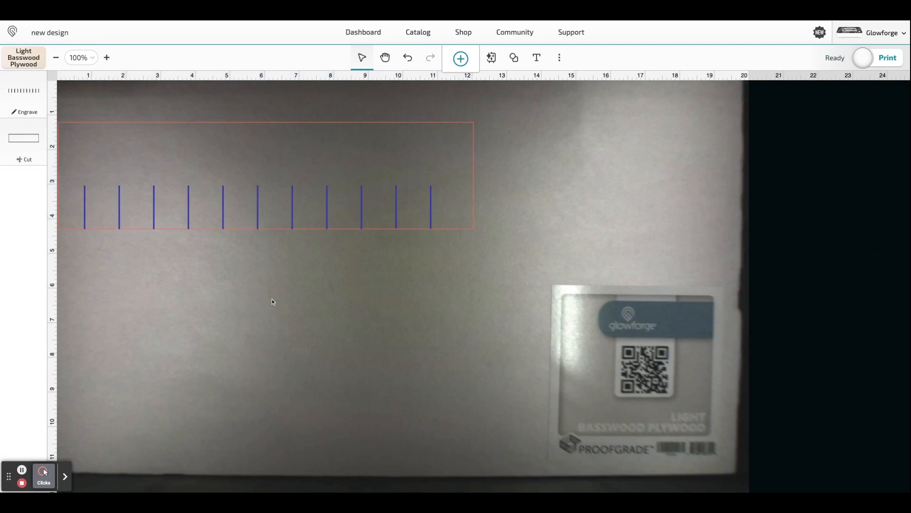
- Search the artwork library for "line" again and add another thin vertical line
click(464, 59)
click(481, 76)
text(line)
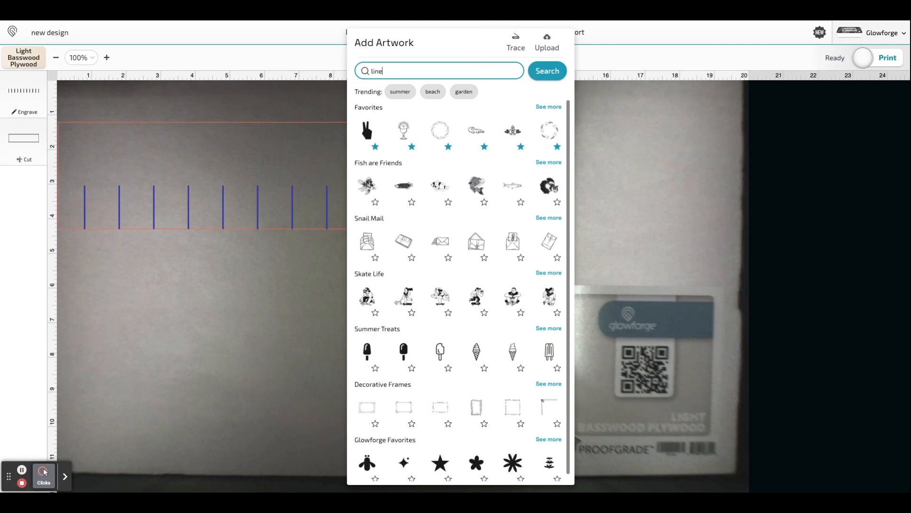
key(Return)
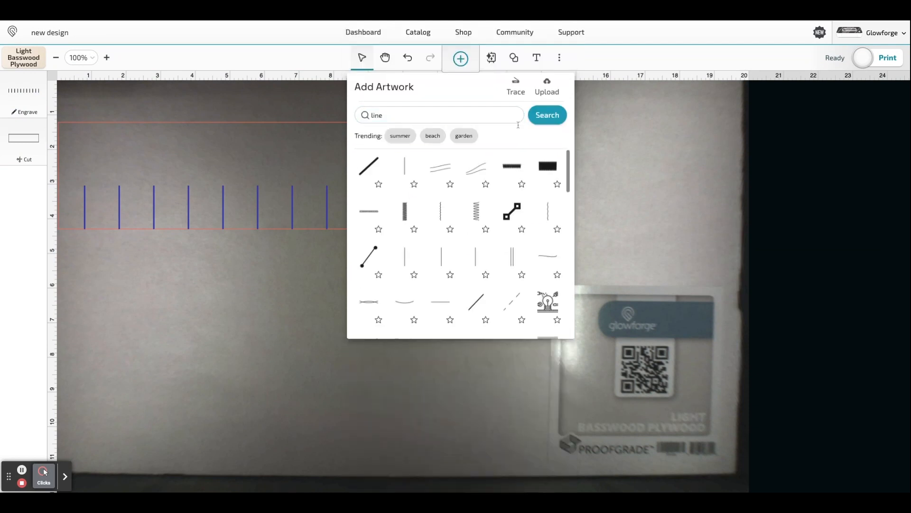
click(408, 170)
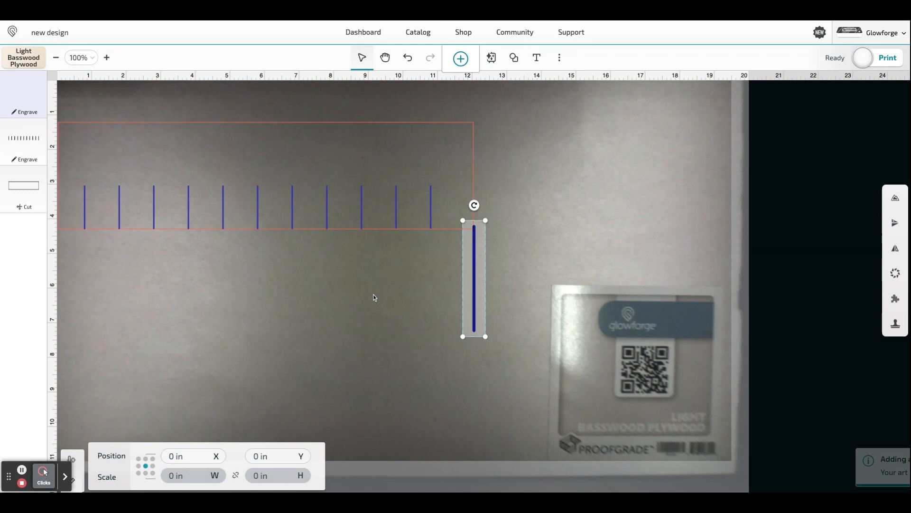
- Shrink the new line to about 0.72 in tall, stand it on the rectangle's lower edge, and set its horizontal position to 0.1 in
click(474, 283)
drag(473, 283, 68, 221)
drag(80, 180, 62, 221)
click(190, 457)
key(BackSpace)
key(BackSpace)
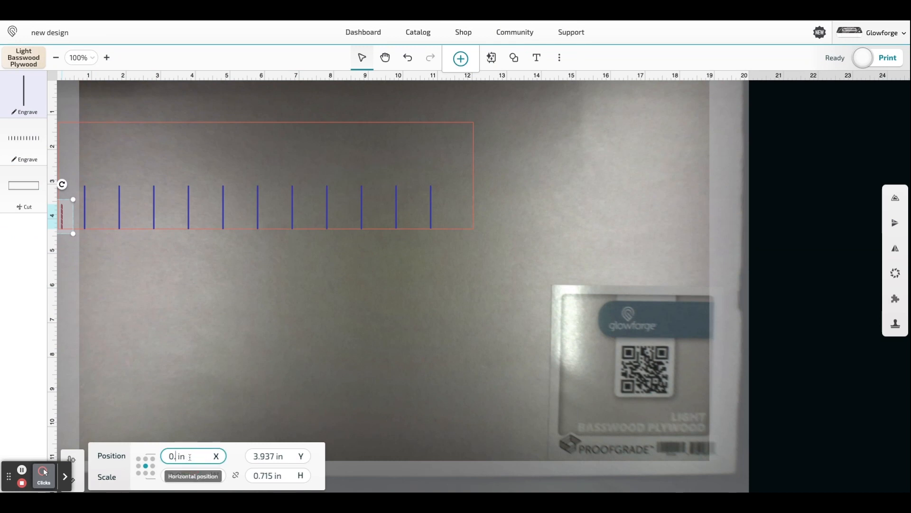
key(Return)
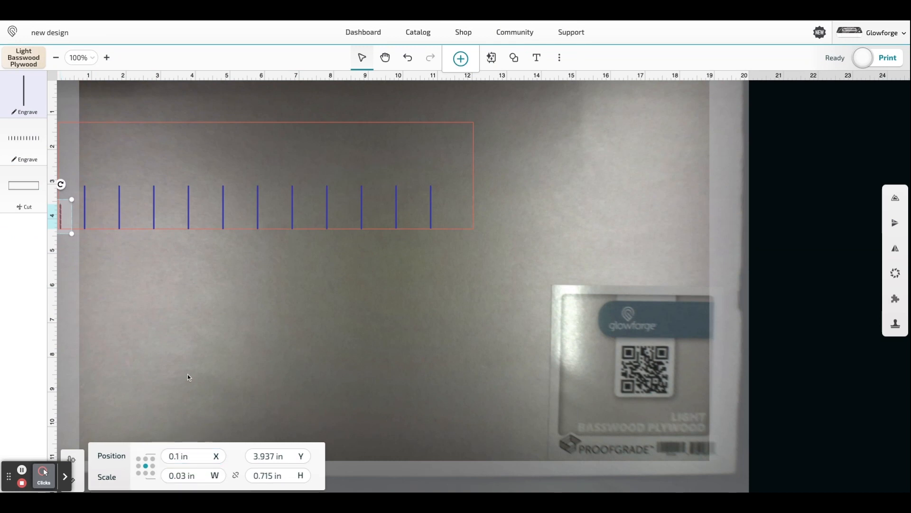
- Duplicate the short line, set the copy's horizontal position to 0.2 in, and raise it level with the first at Y 3.937 in
key(ctrl+d)
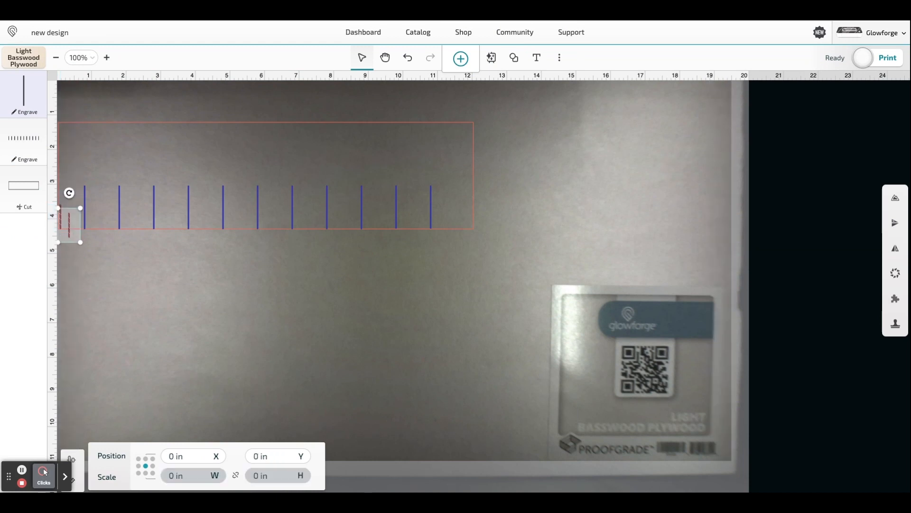
click(186, 455)
key(BackSpace)
key(BackSpace)
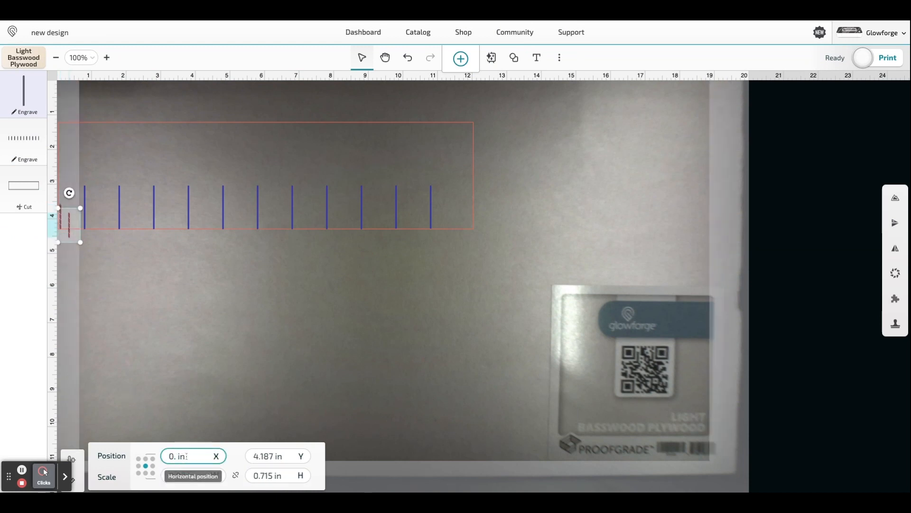
text(2)
key(Return)
key(Up)
key(Up)
key(Up)
key(Up)
key(Up)
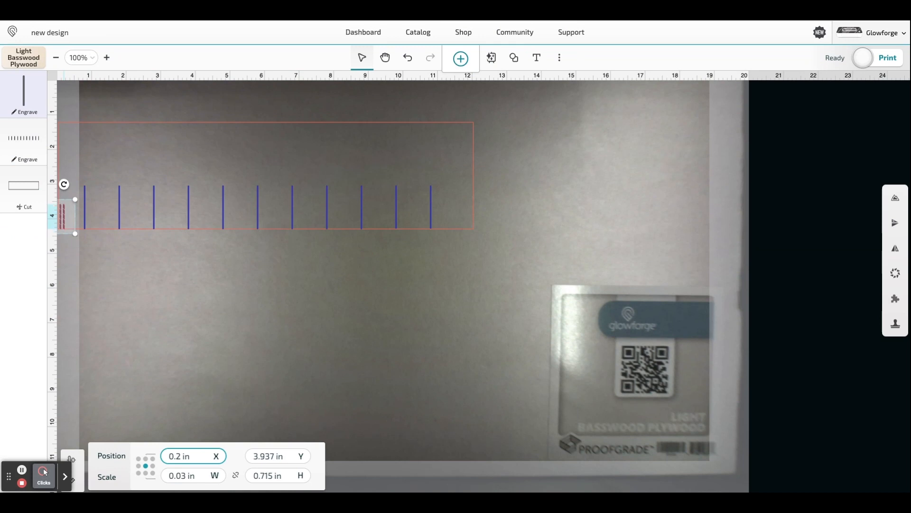
- Duplicate the short line again, set the copy's horizontal position to 0.3 in, and raise it level with the others
key(ctrl+d)
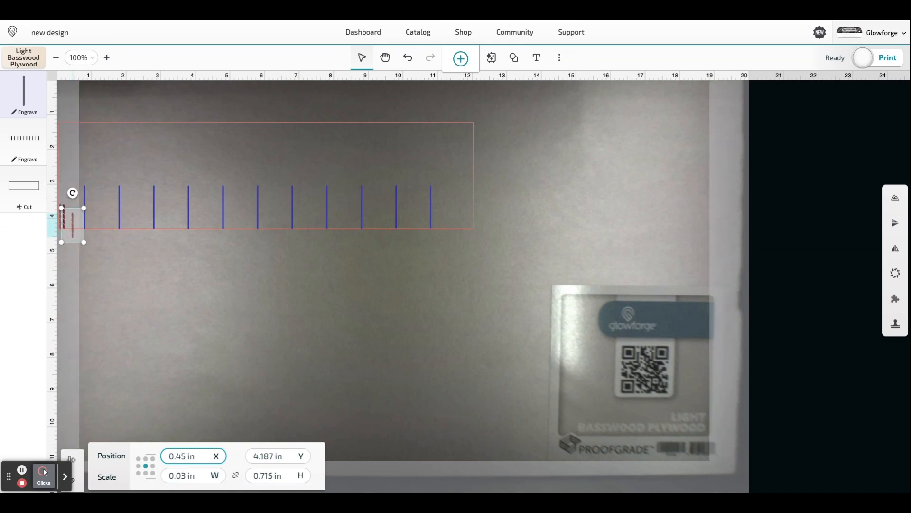
click(184, 456)
key(BackSpace)
key(BackSpace)
text(3)
key(Return)
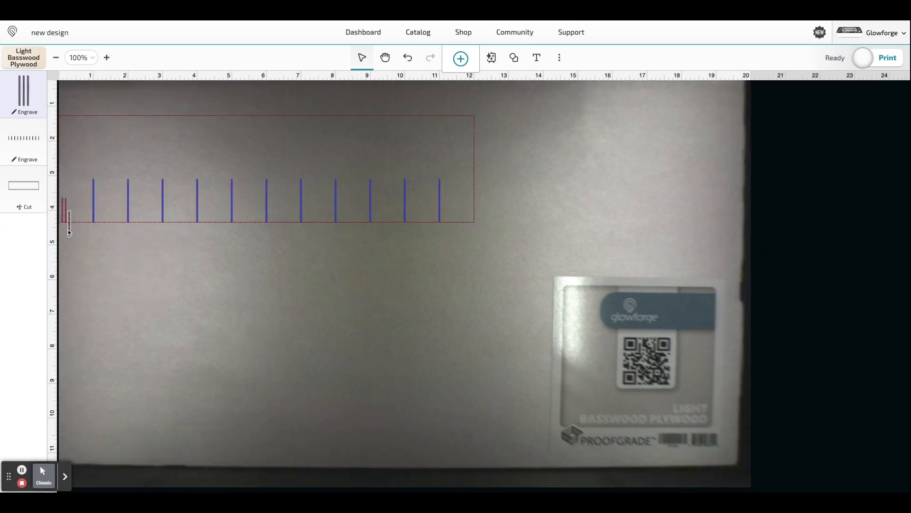
click(68, 229)
key(Up)
key(Up)
key(Up)
key(Up)
key(Up)
key(Up)
- Paste a fourth short line, set its horizontal position to 0.4 in, and raise it level with the others
key(ctrl+v)
click(183, 456)
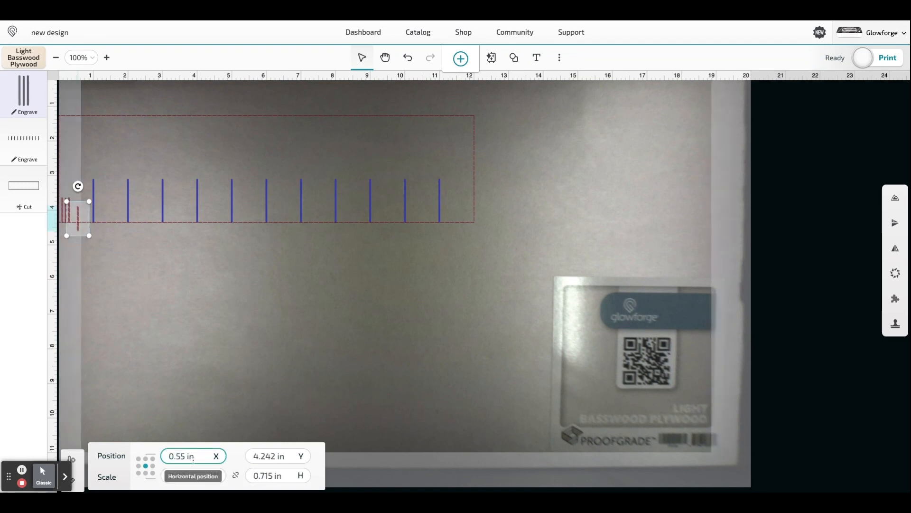
key(BackSpace)
key(BackSpace)
text(4)
key(Return)
key(Up)
key(Up)
key(Up)
key(Up)
key(Up)
- Paste the fifth and sixth short lines and nudge each level with the row, keeping the same even spacing
key(ctrl+v)
key(Up)
key(Up)
key(Up)
key(Up)
key(Up)
key(Left)
key(Left)
key(Left)
key(ctrl+v)
key(Up)
key(Up)
key(Up)
key(Up)
key(Up)
key(Left)
key(Left)
- Paste the seventh, eighth and ninth short lines, nudge them evenly up to the first inch line, and deselect
key(Left)
key(Left)
key(Left)
key(ctrl+v)
key(Up)
key(Up)
key(Up)
key(Up)
key(Up)
key(Left)
key(ctrl+v)
key(Up)
key(Up)
key(Up)
key(Up)
key(Left)
key(Left)
key(Left)
key(Up)
key(ctrl+v)
key(Left)
key(Up)
key(Up)
key(Up)
key(Up)
key(Up)
click(40, 465)
click(495, 246)
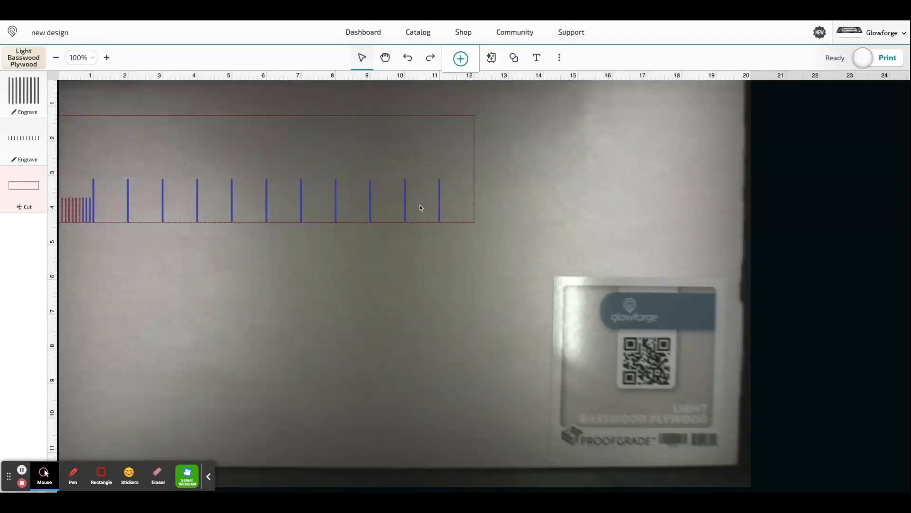
- Group the outline with its inch lines and shift it sideways, clear of the nine short lines
drag(494, 240, 97, 133)
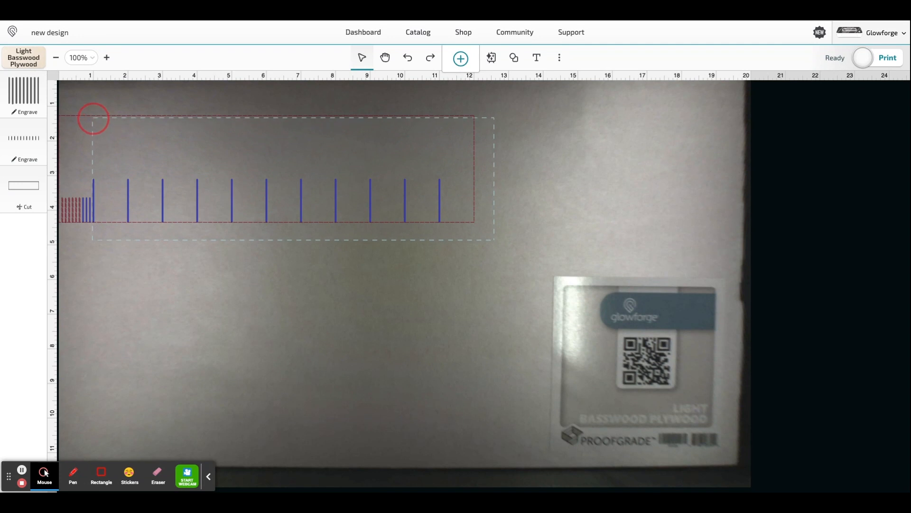
click(129, 147)
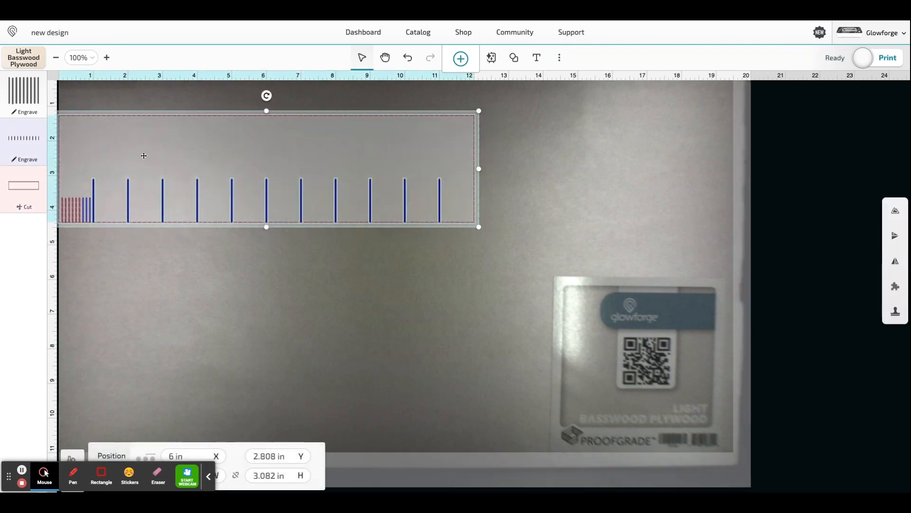
right_click(144, 156)
click(180, 226)
drag(161, 155, 218, 155)
- Select the nine short lines and group them
click(97, 307)
mouse_move(97, 229)
mouse_down()
mouse_move(61, 205)
mouse_move(61, 186)
mouse_move(97, 227)
mouse_up()
right_click(95, 223)
click(109, 291)
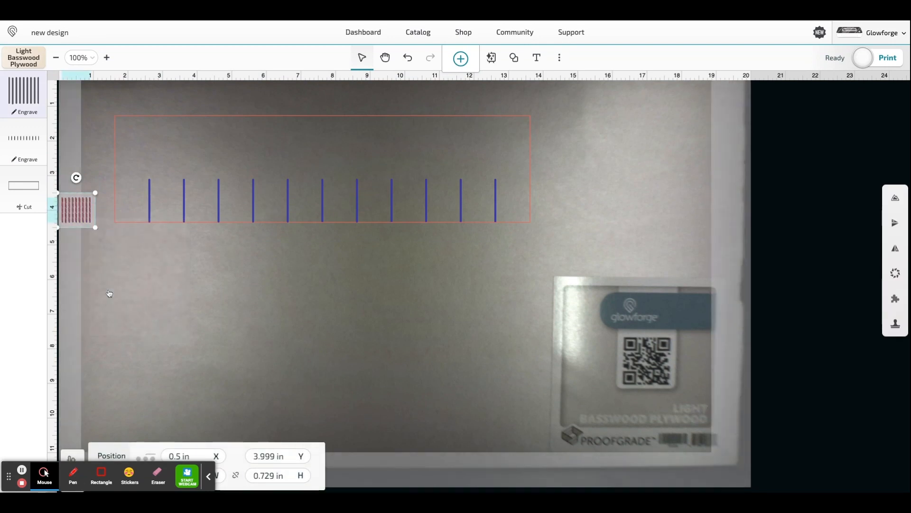
- Move the outline and inch lines back around the short lines, and set the horizontal position to 6 in
drag(195, 160, 139, 164)
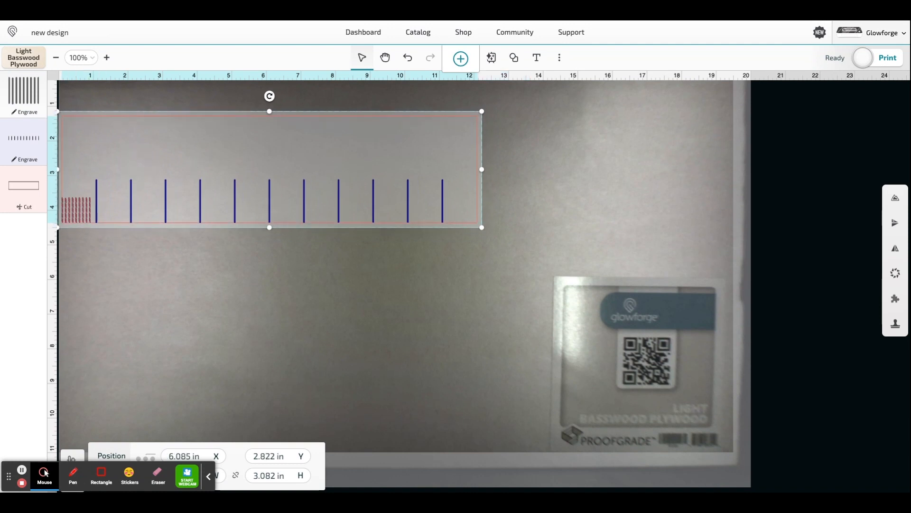
key(Left)
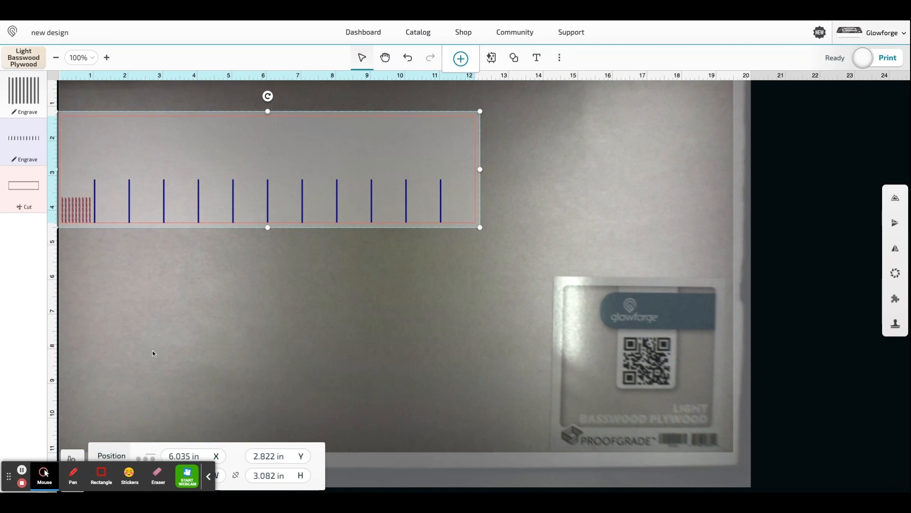
click(191, 454)
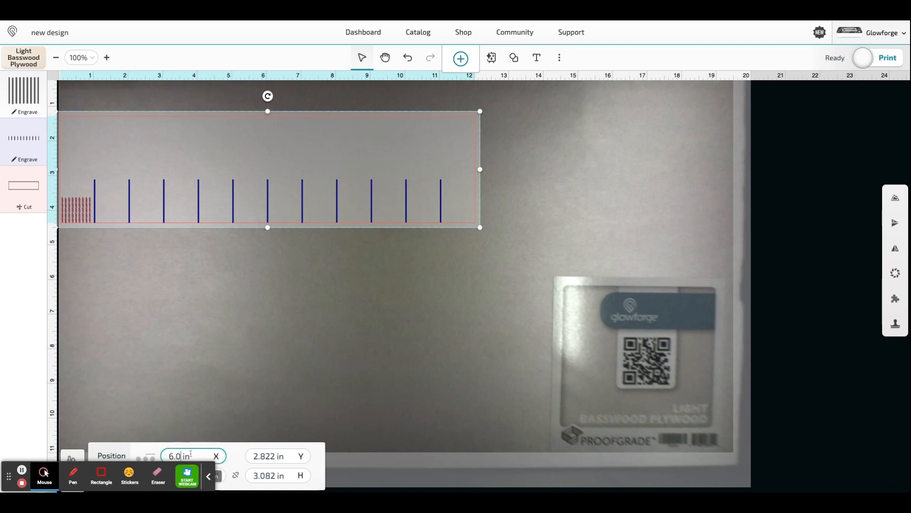
key(Return)
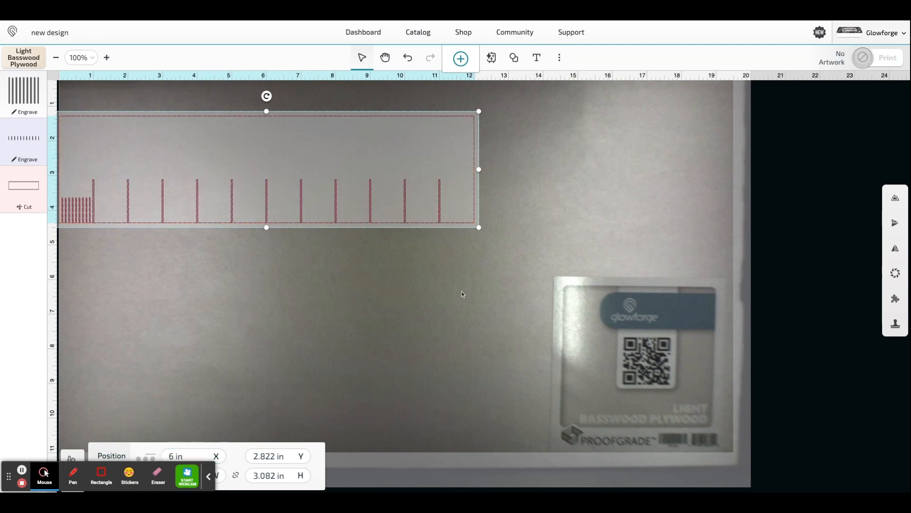
- Duplicate the group of short lines and place the copy below the ruler
click(426, 244)
drag(494, 241, 60, 137)
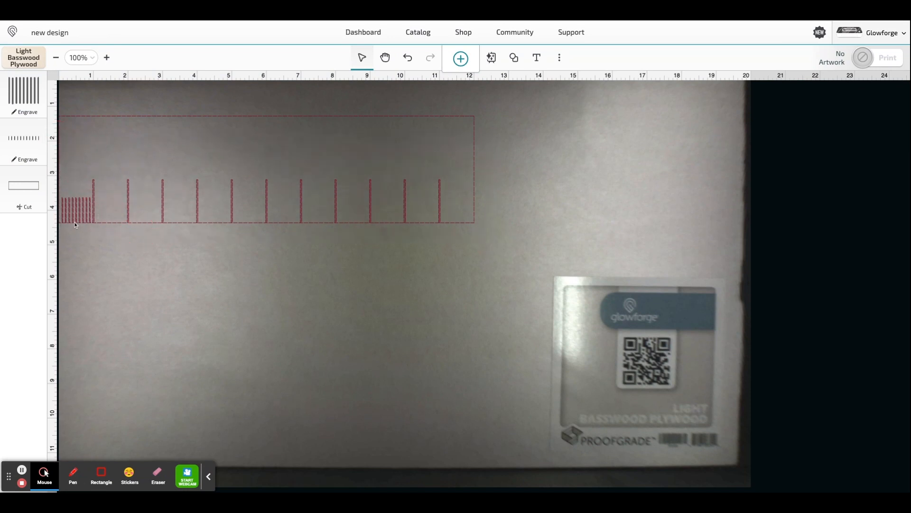
click(74, 218)
drag(75, 218, 102, 279)
- Group the outline, inch lines and first set of short lines, and move the ruler right to about X 6.685 in
click(224, 280)
drag(500, 255, 52, 112)
right_click(73, 132)
click(106, 205)
drag(76, 157, 97, 157)
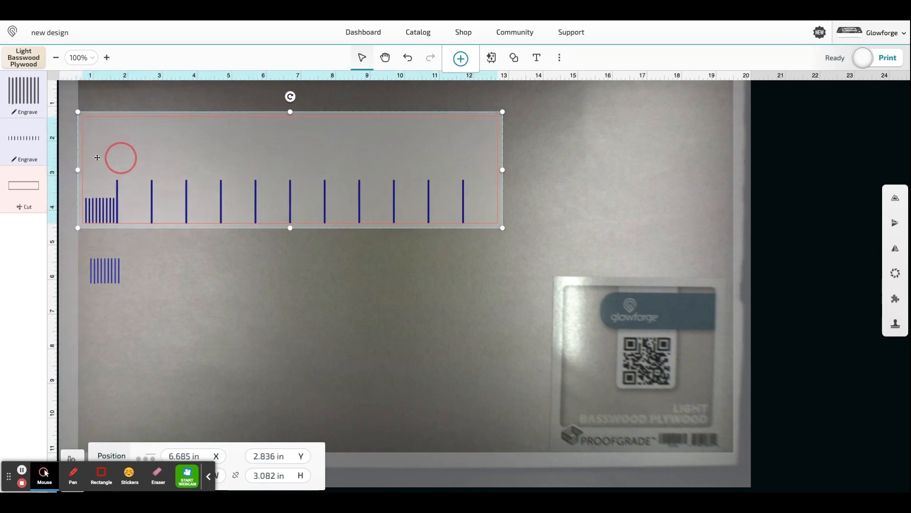
- Fit the copied short-line group into the second inch at X 2.177 in and another copy into the third at X 3.207 in
drag(103, 269, 134, 209)
key(Left)
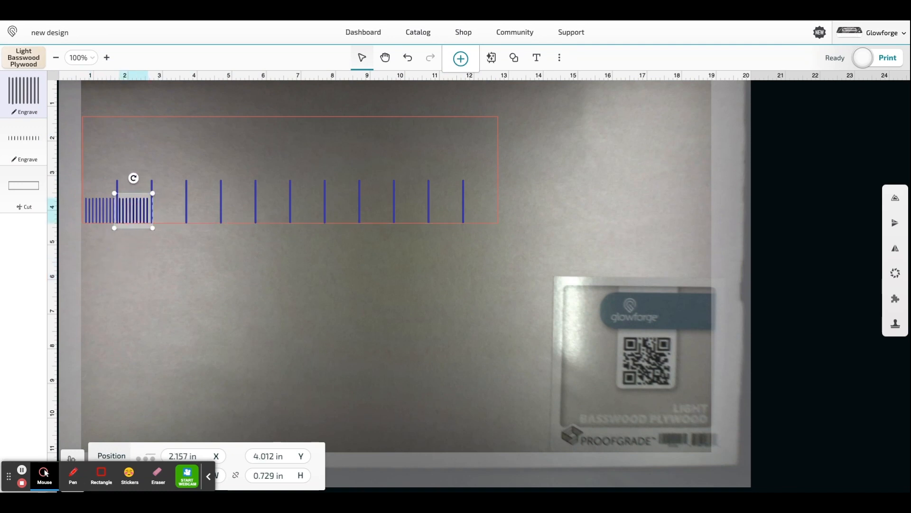
key(Right)
key(Right)
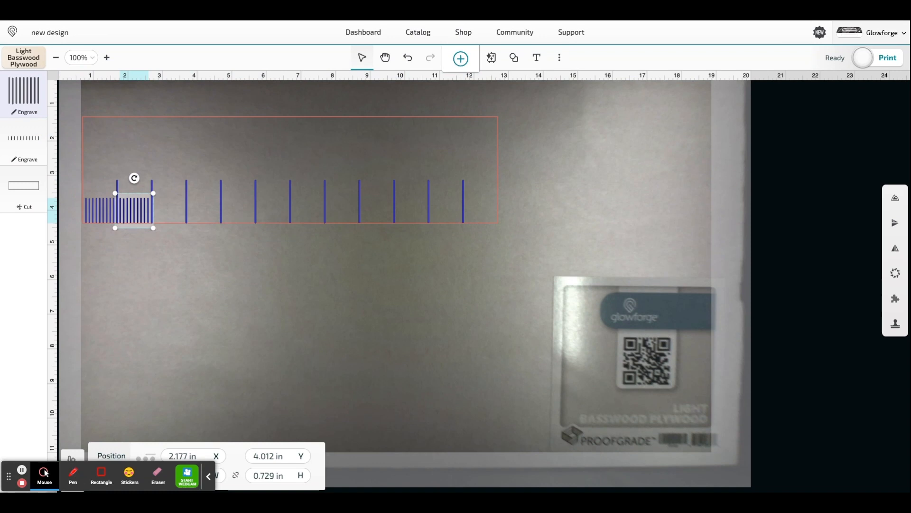
drag(109, 223, 142, 223)
key(shift+Right)
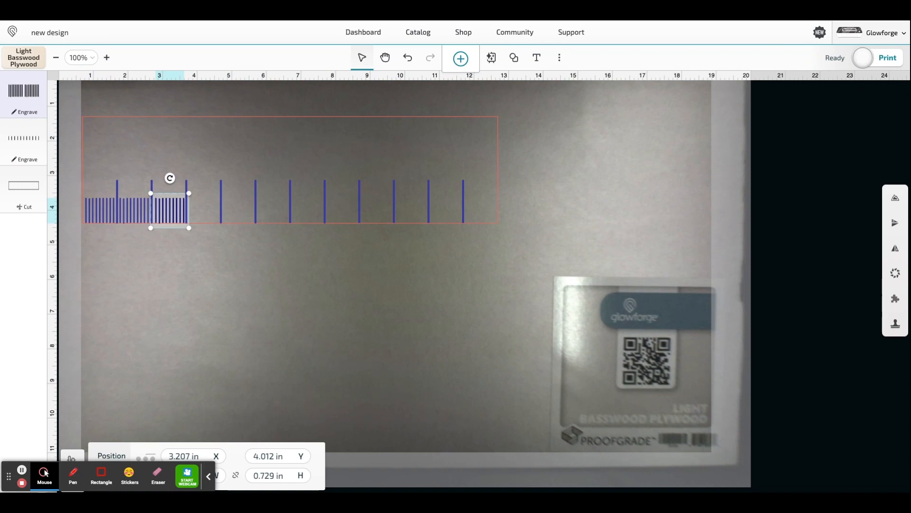
- Copy the short-line group in the third inch, paste it, and move the copy into the fourth inch
right_click(167, 206)
click(209, 234)
right_click(170, 208)
click(219, 254)
key(shift+Up)
key(shift+Right)
key(shift+Right)
key(Right)
key(Right)
key(Right)
key(Right)
key(Right)
key(Right)
key(Right)
key(Right)
key(Right)
key(Right)
key(Right)
key(Right)
key(Right)
key(Right)
key(Right)
key(Right)
key(Right)
key(Right)
key(Right)
key(Right)
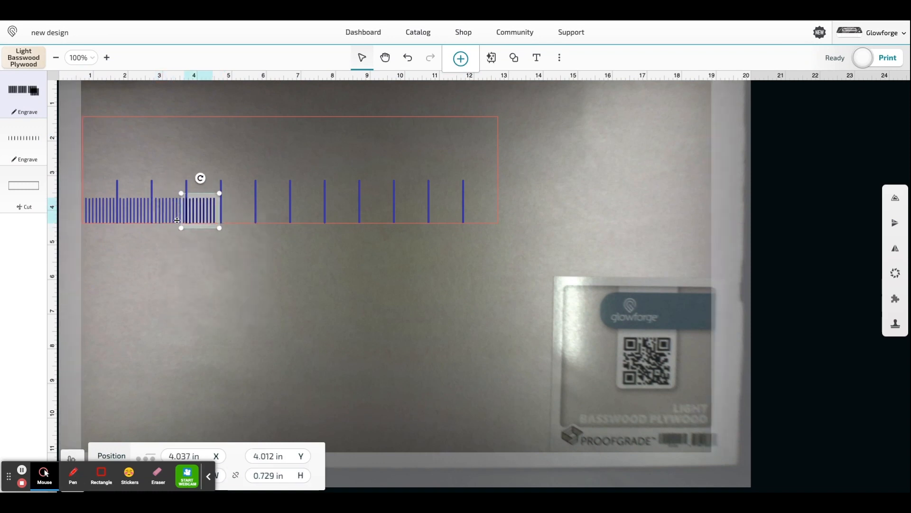
- Fill the remaining inches with copies of the short-line group, the last one at X 12.169 in, and deselect
key(ctrl+v)
drag(204, 223, 471, 215)
key(shift+Right)
key(Left)
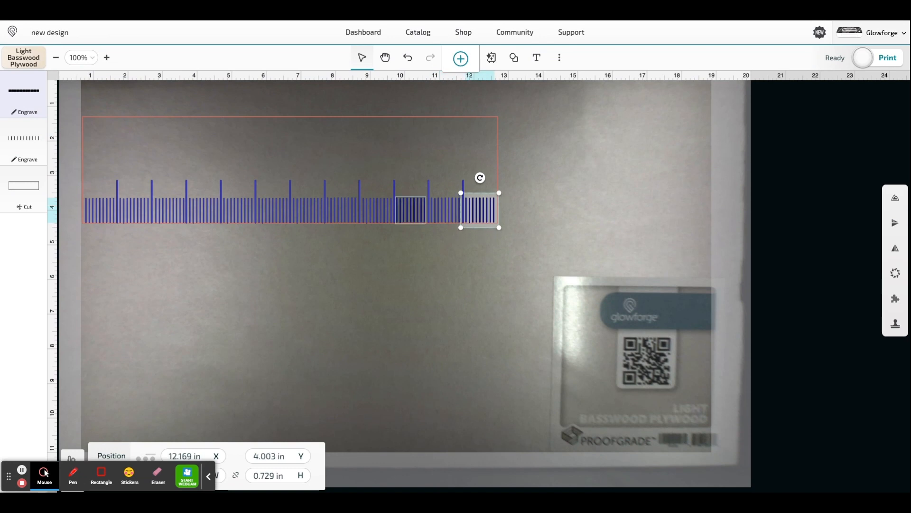
click(437, 281)
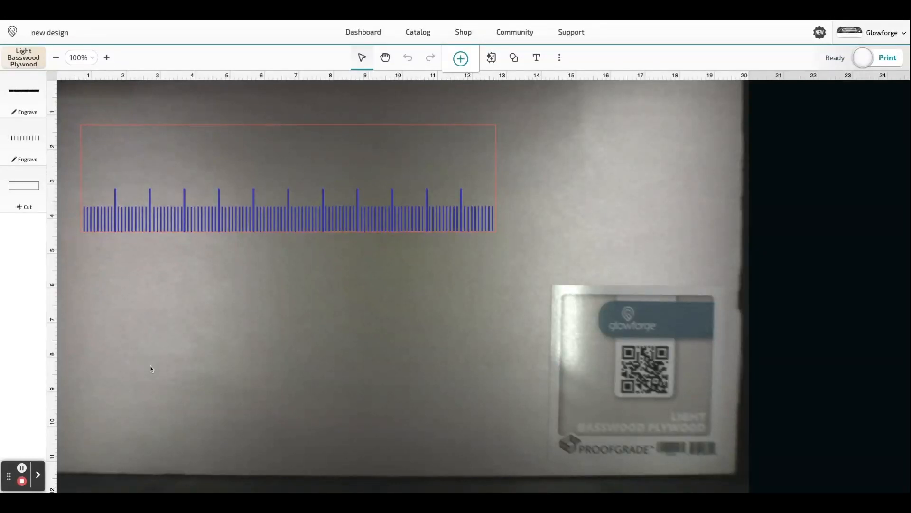
- Insert the text "1" in 25 pt Lato, centre it just above the first inch line, and deselect it
click(538, 59)
click(780, 131)
text(1)
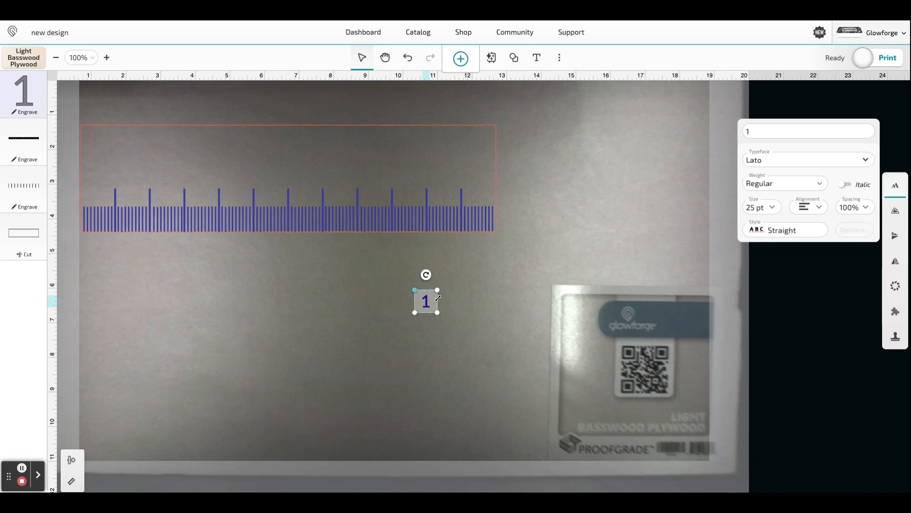
mouse_move(426, 301)
mouse_down()
mouse_move(189, 183)
mouse_move(118, 173)
mouse_up()
key(Left)
key(Left)
key(Down)
key(Down)
key(Down)
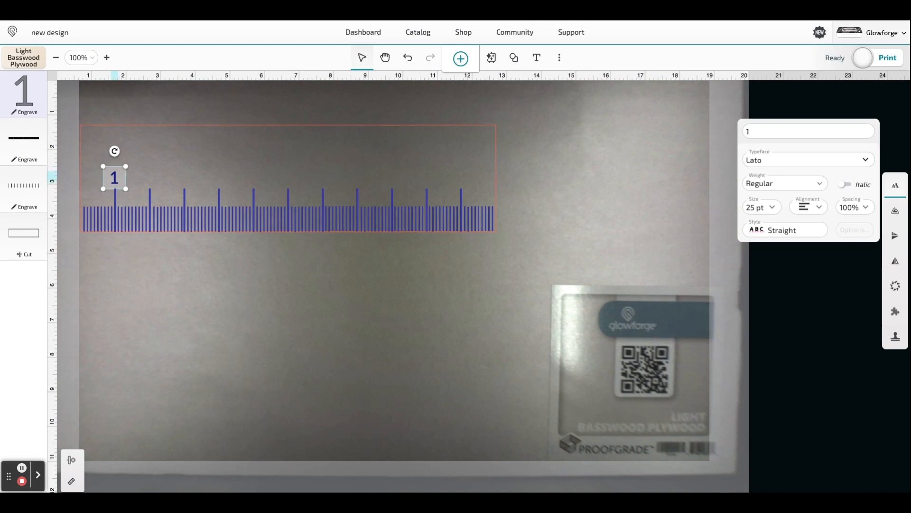
click(633, 136)
- Insert the texts "2" and "3" and place each above its matching inch line
click(537, 58)
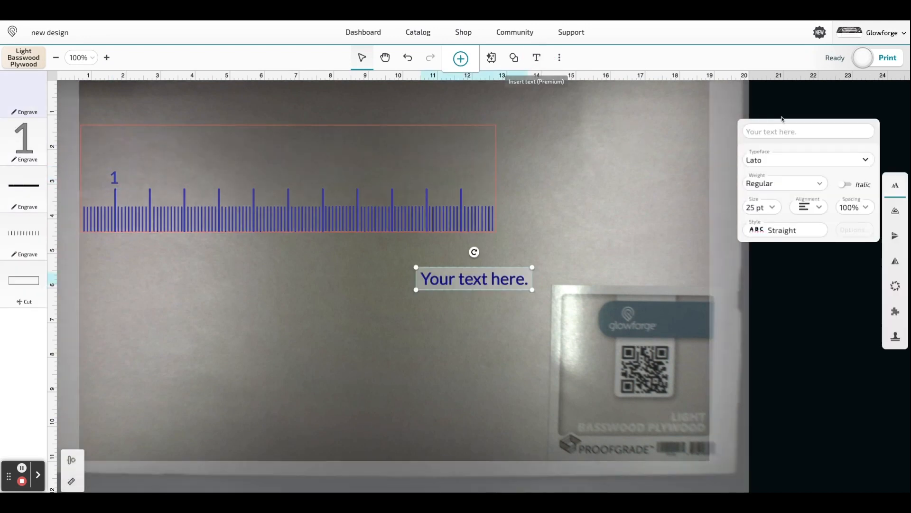
click(773, 131)
text(2)
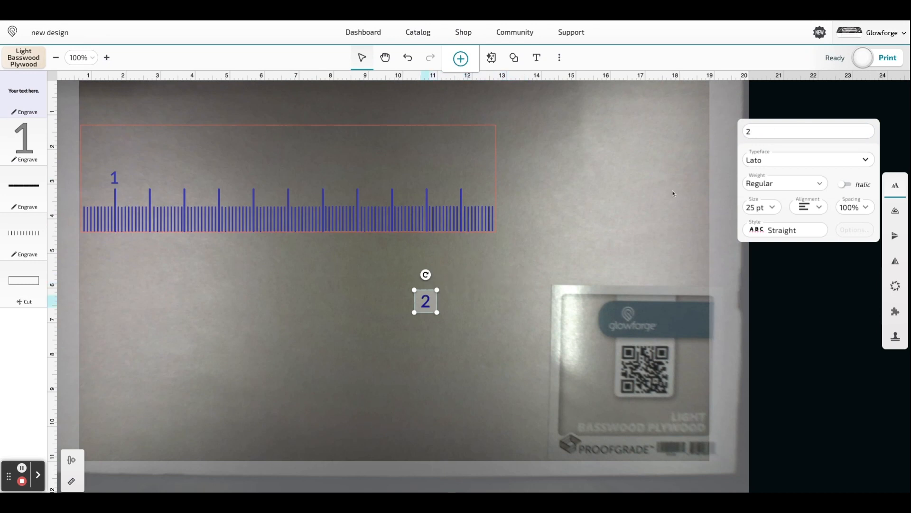
drag(425, 304, 153, 175)
click(537, 58)
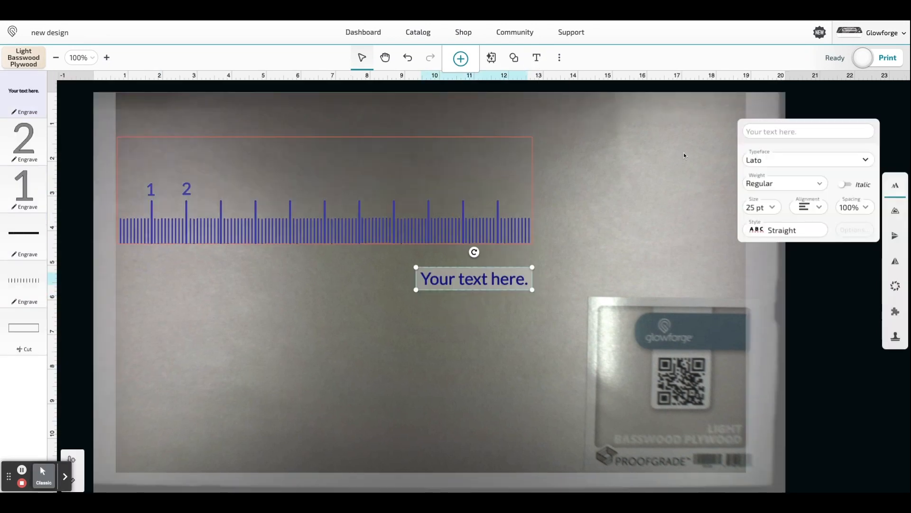
click(773, 131)
text(3)
drag(426, 301, 222, 190)
- Insert the texts "4" and "5" and place each above its matching inch line
click(536, 58)
click(773, 131)
text(4)
drag(425, 299, 258, 189)
click(537, 58)
click(774, 131)
text(5)
drag(425, 299, 294, 195)
- Insert the texts "6" and "7" and place each above its matching inch line
click(537, 58)
click(773, 131)
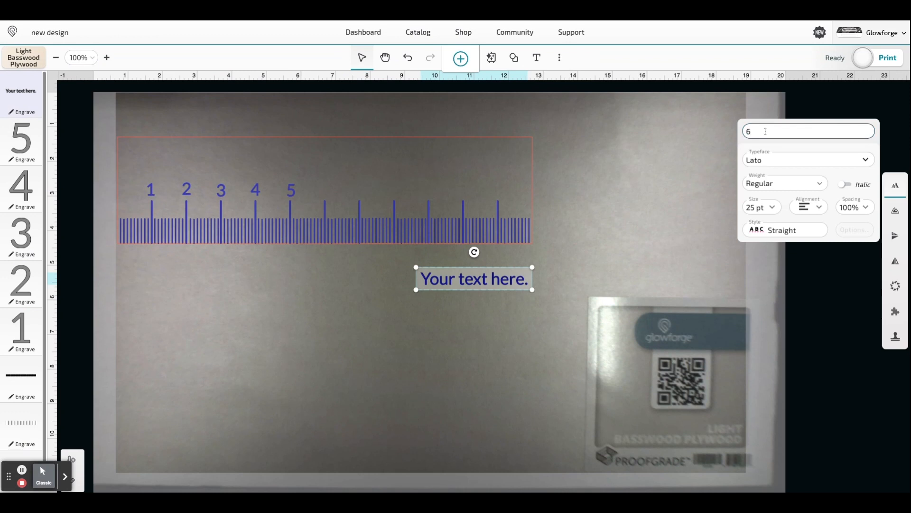
text(6)
drag(427, 301, 328, 188)
click(536, 58)
click(773, 131)
text(7)
drag(426, 299, 362, 191)
click(626, 163)
- Insert the texts "8" and "9" and place each above its matching inch line
click(537, 57)
click(774, 131)
text(8)
drag(424, 300, 393, 190)
click(537, 57)
click(773, 131)
text(9\)
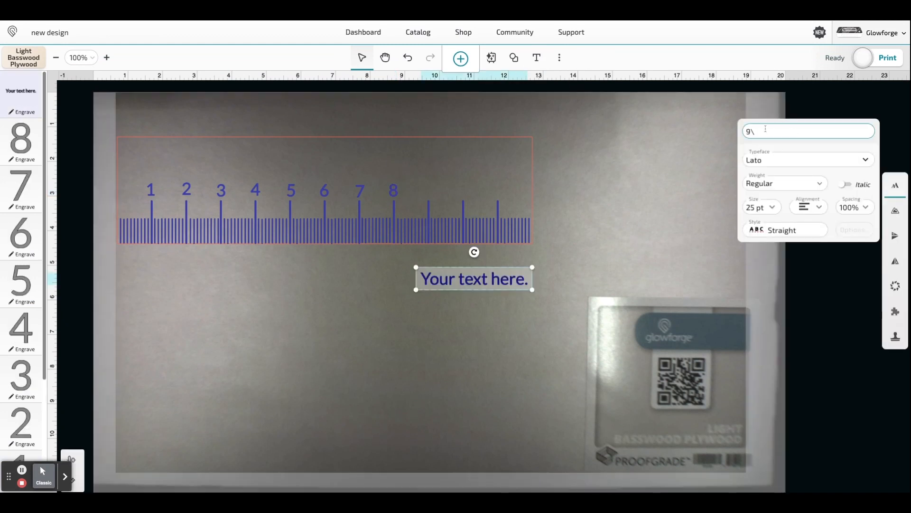
drag(426, 277, 429, 191)
- Insert the texts "10" and "11" and place each above its matching inch line
click(537, 57)
click(773, 131)
text(10)
drag(429, 299, 463, 191)
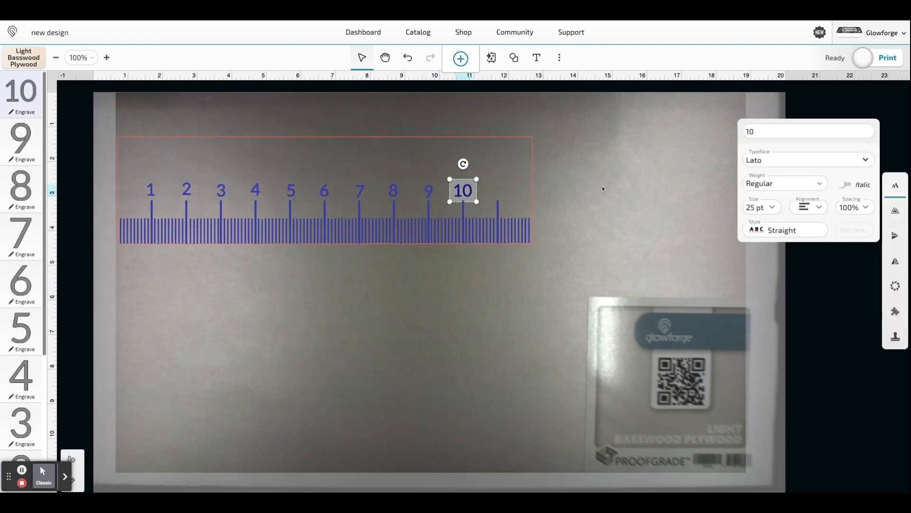
click(537, 58)
click(773, 131)
text(11)
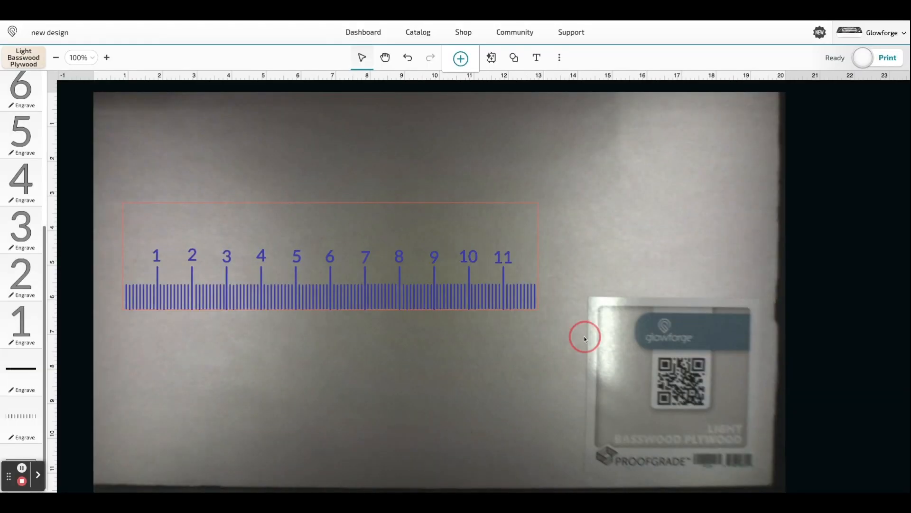
- Select the whole ruler with its outline, marks and numbers, and group everything
drag(584, 336, 113, 174)
right_click(263, 226)
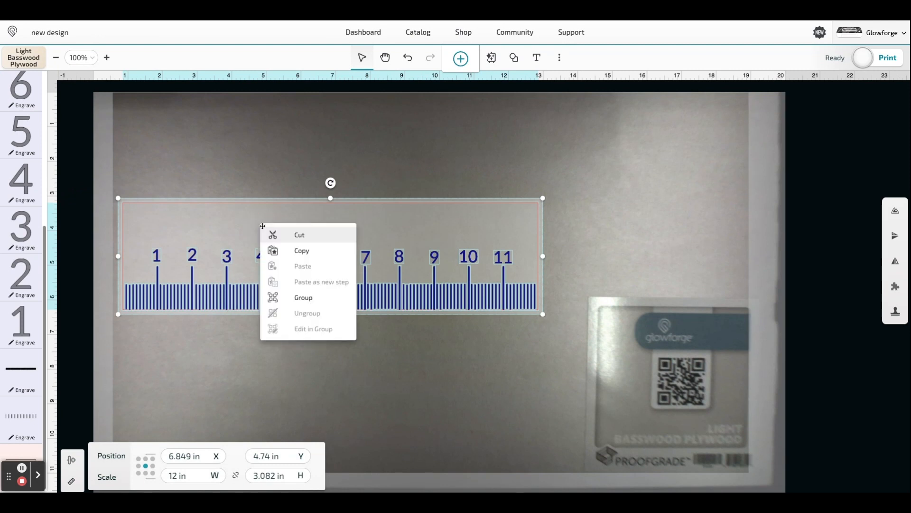
click(290, 297)
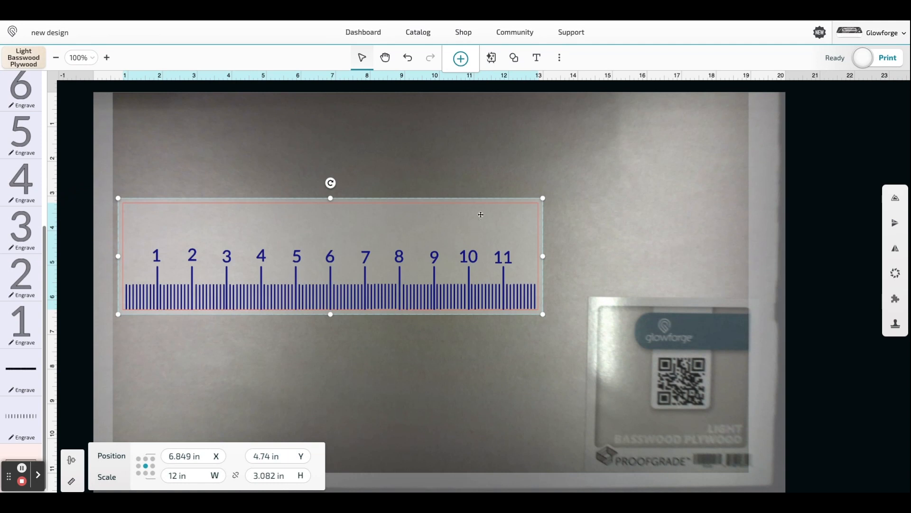
- Search the artwork library for "gator" and add the favourited outline drawing of a full-body alligator
click(461, 59)
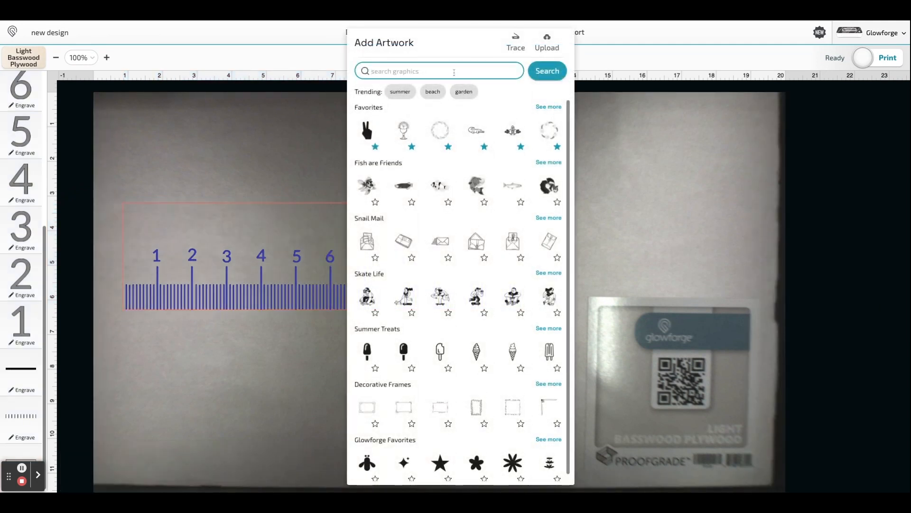
text(gator)
key(Return)
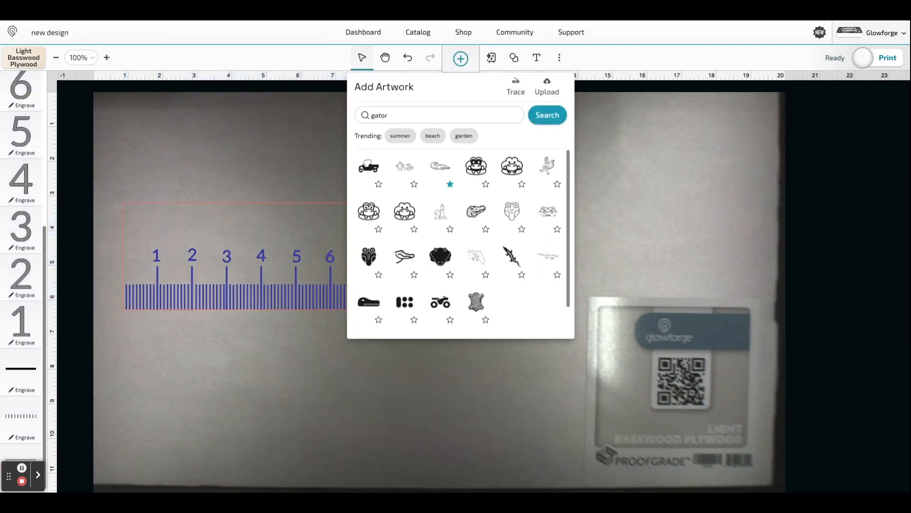
click(437, 167)
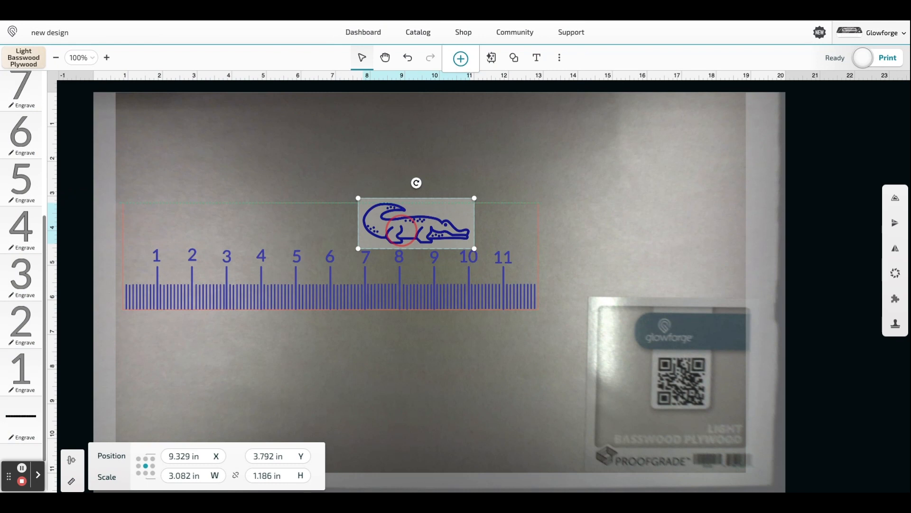
- Move the alligator onto the middle of the ruler's upper edge and stretch it to about 4.77 in wide by 1.25 in tall
drag(401, 230, 312, 194)
key(Up)
key(Up)
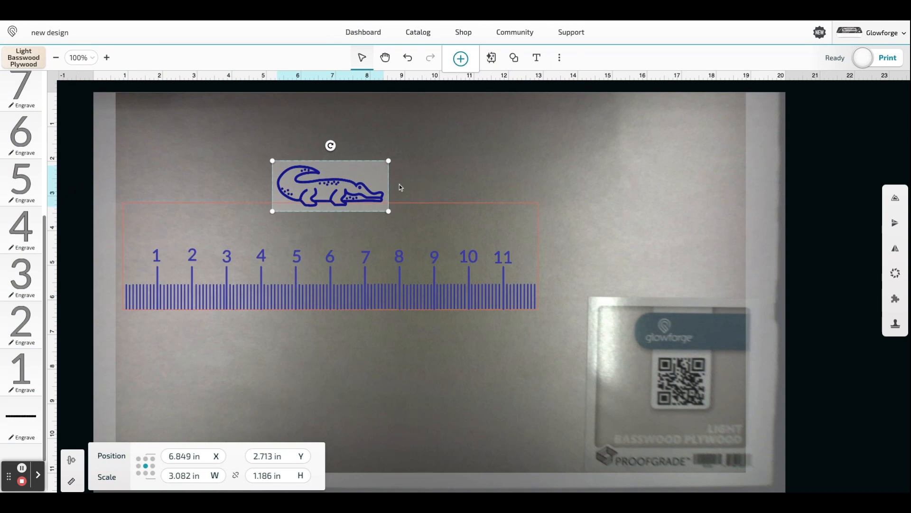
drag(389, 163, 449, 159)
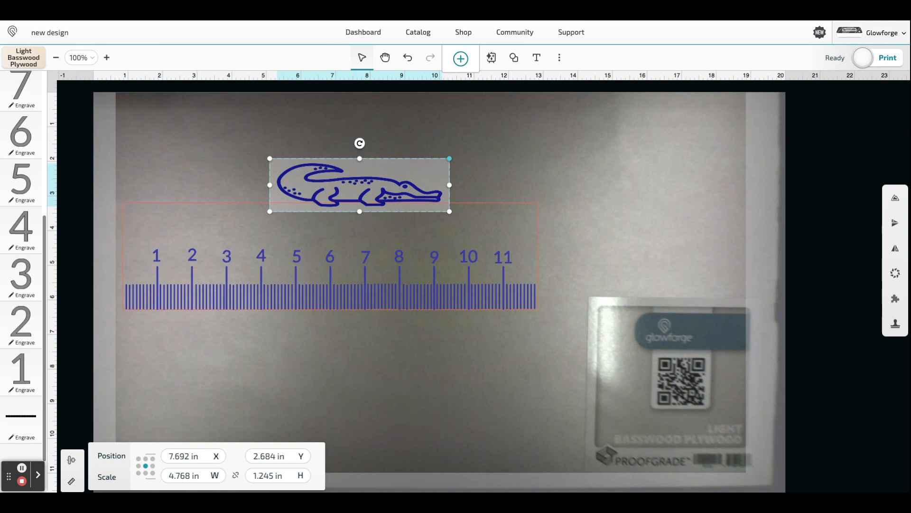
key(Down)
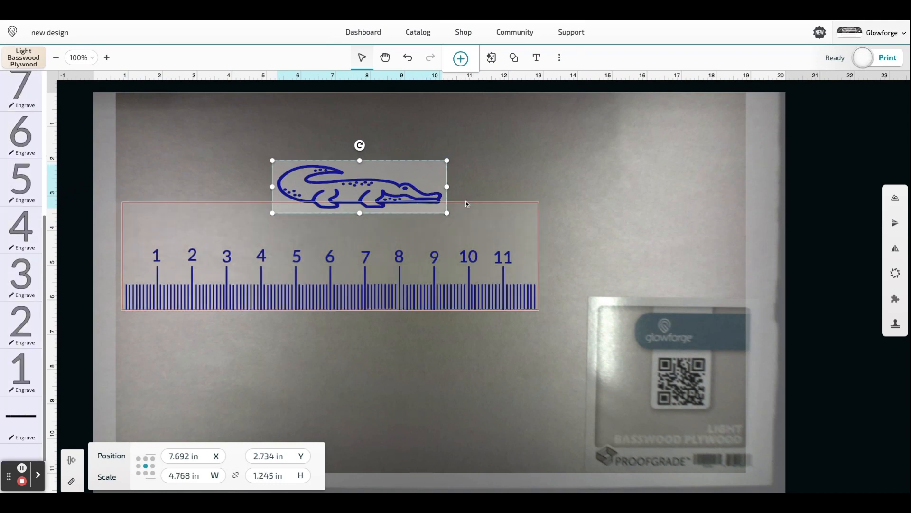
- Stretch the alligator's tail side outward until the drawing is about 5.17 in wide
click(268, 199)
click(289, 186)
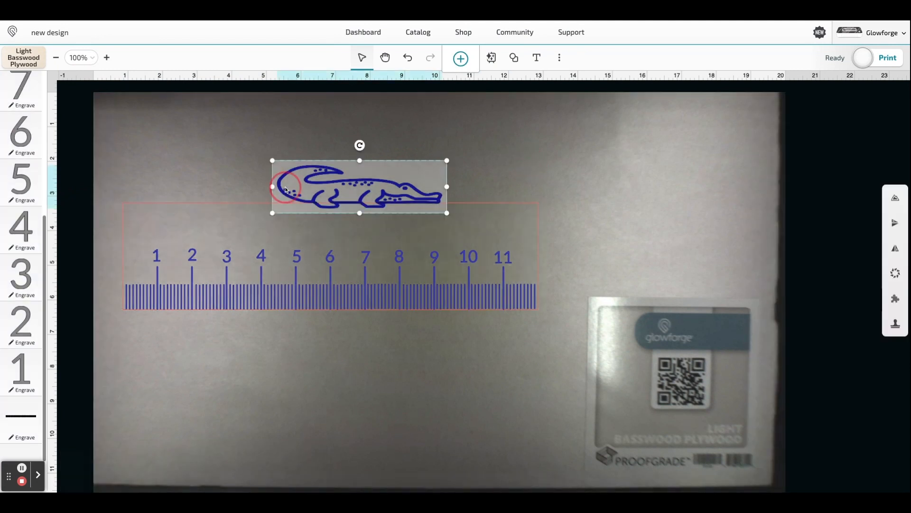
drag(274, 187, 259, 188)
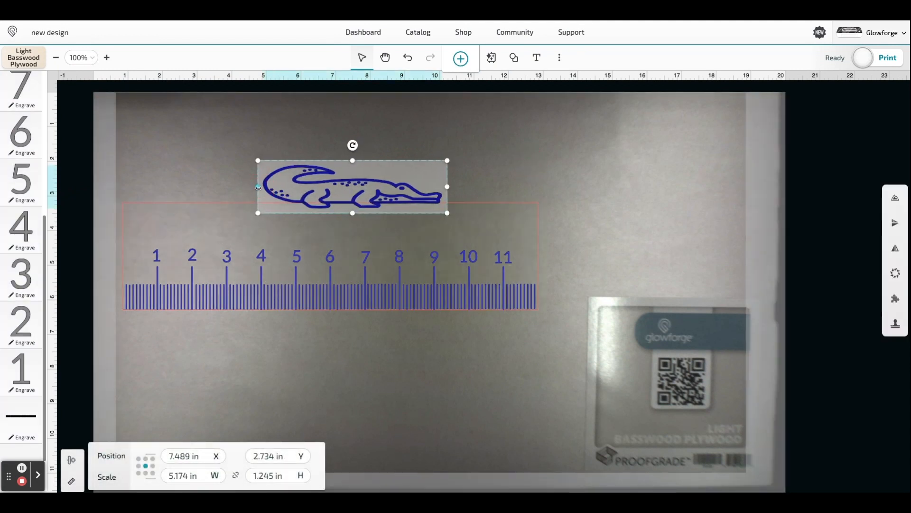
- Select the ruler and the alligator together and group them
mouse_move(581, 357)
mouse_down()
mouse_move(121, 137)
mouse_move(581, 357)
mouse_up()
right_click(309, 181)
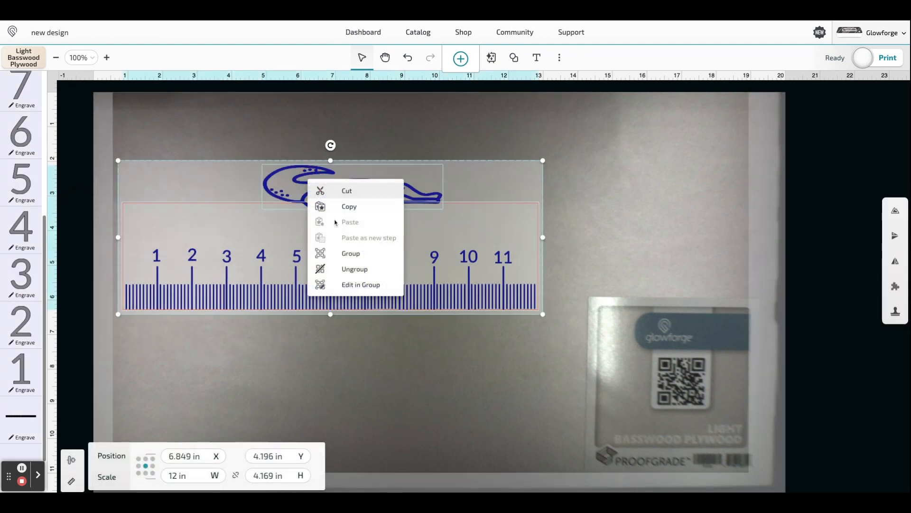
click(341, 252)
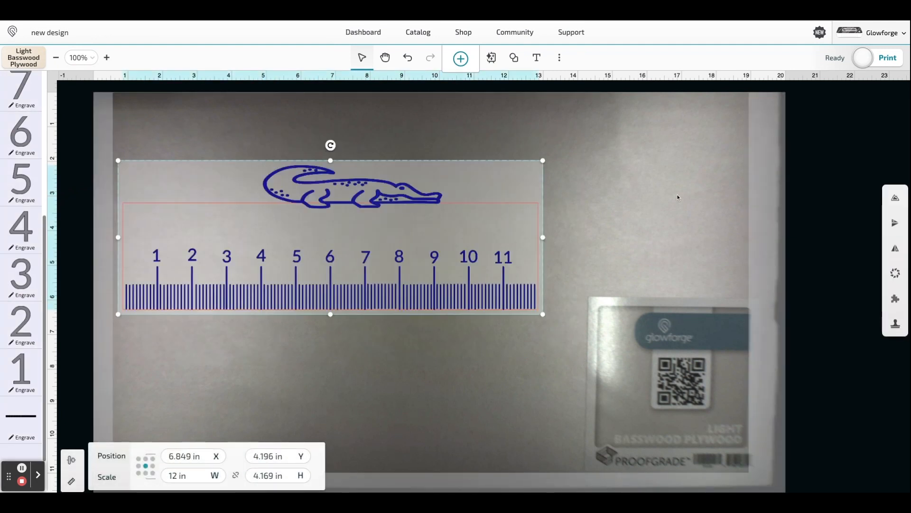
- Create a new outline around the grouped ruler and alligator with an offset of 0 in
click(895, 200)
click(822, 179)
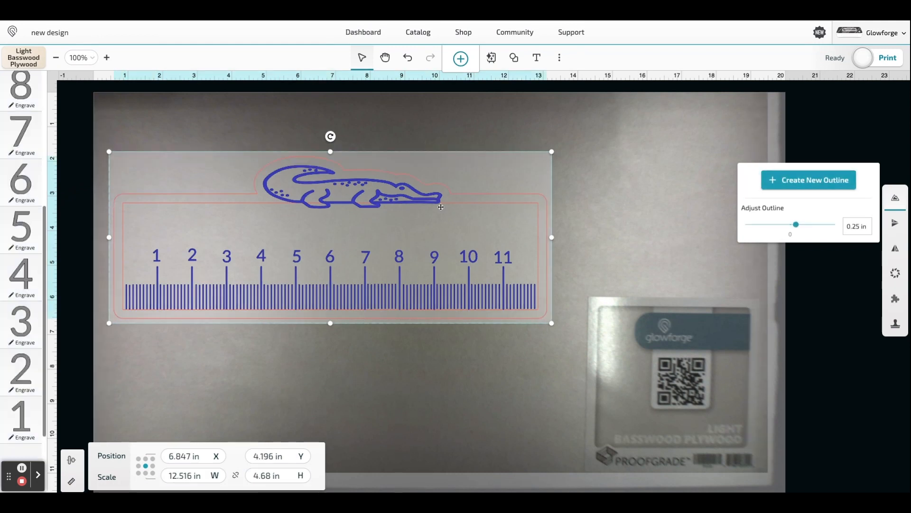
click(857, 228)
key(Return)
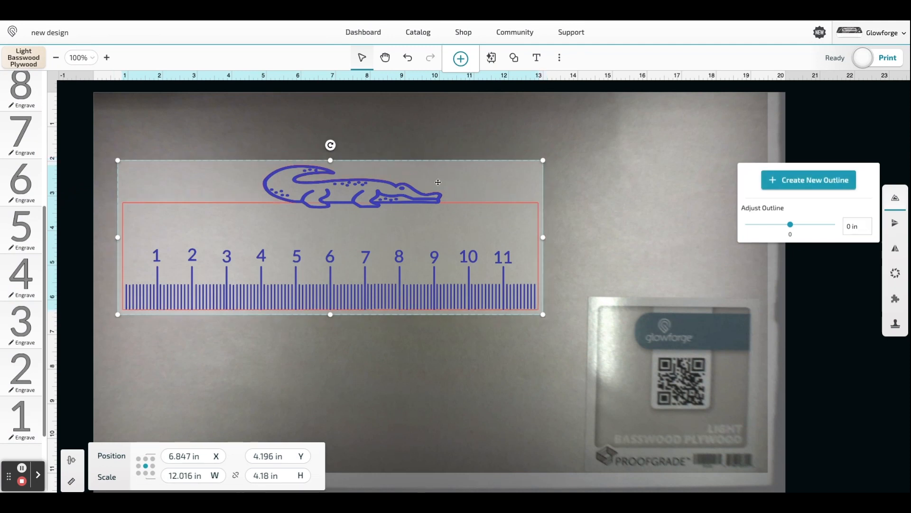
- Shift the new outline upward off the artwork to check its shape, and return it to its place
drag(438, 182, 440, 168)
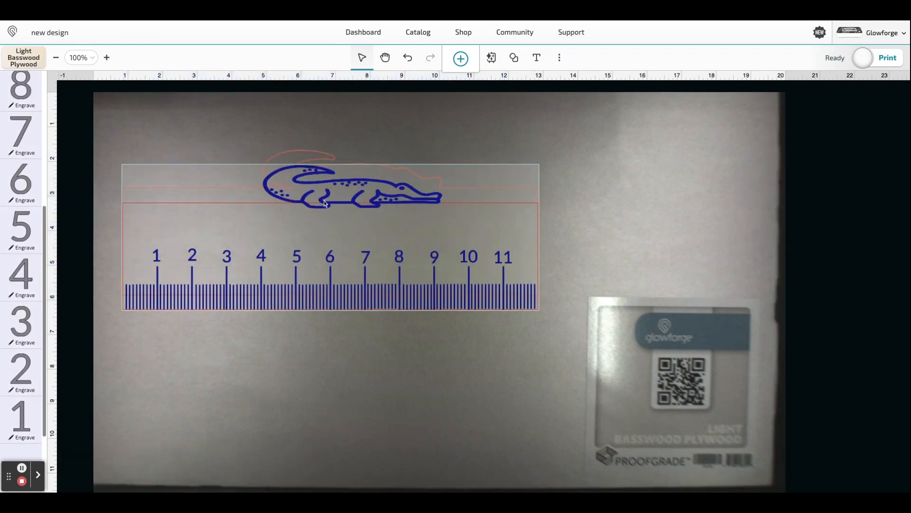
click(440, 183)
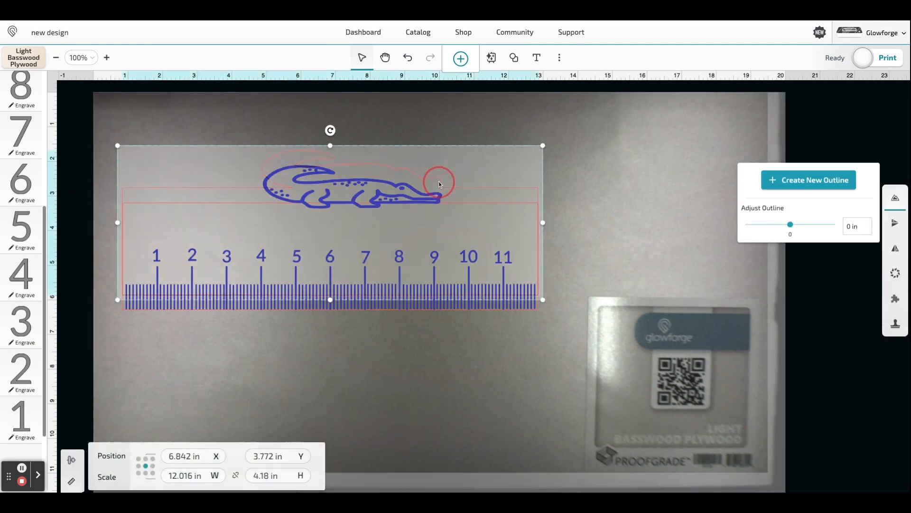
drag(442, 193, 442, 194)
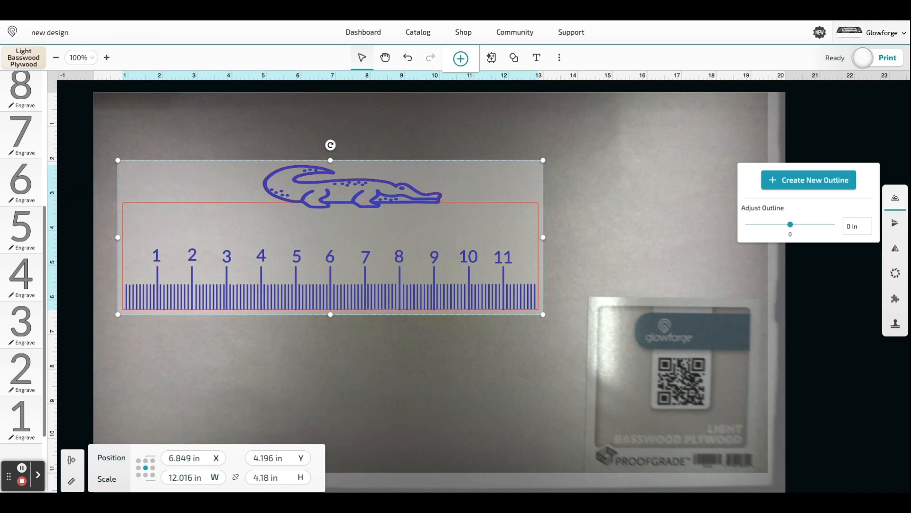
- Set the tenth-inch marks' print step to Ignore
drag(11, 484, 99, 477)
click(21, 487)
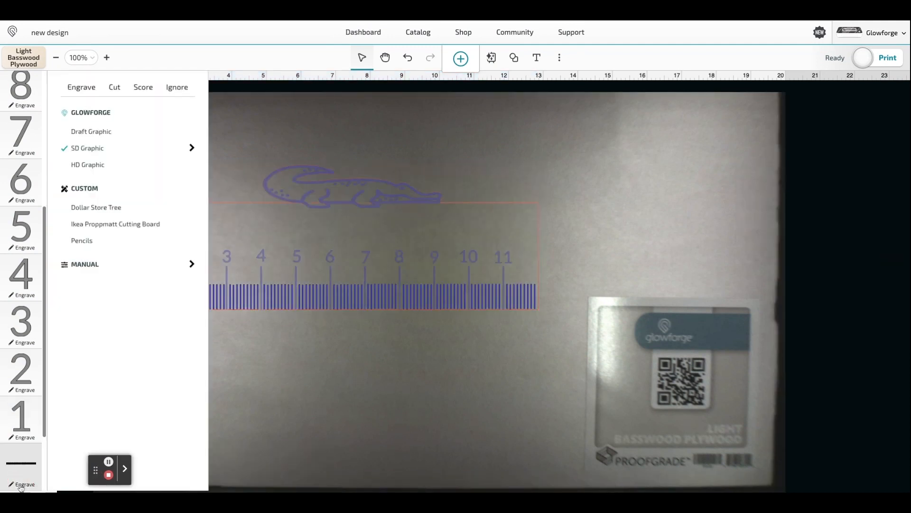
click(179, 97)
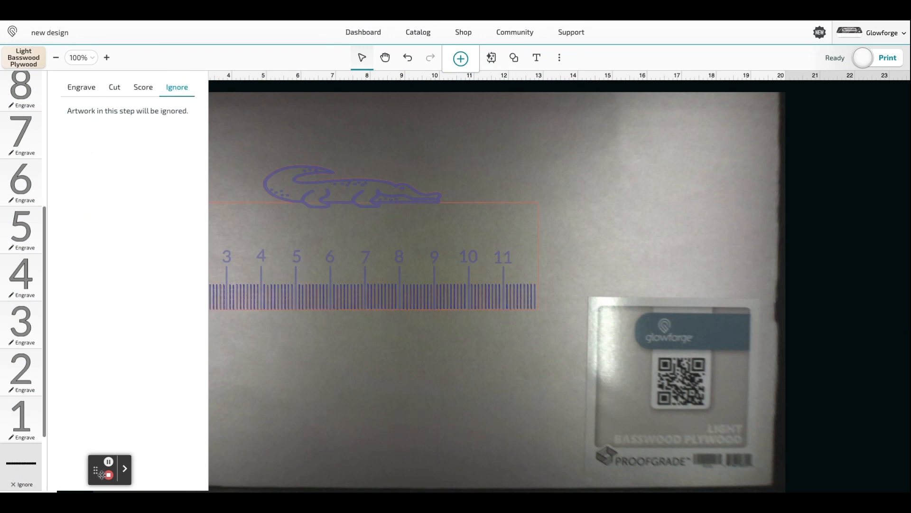
drag(96, 472, 15, 477)
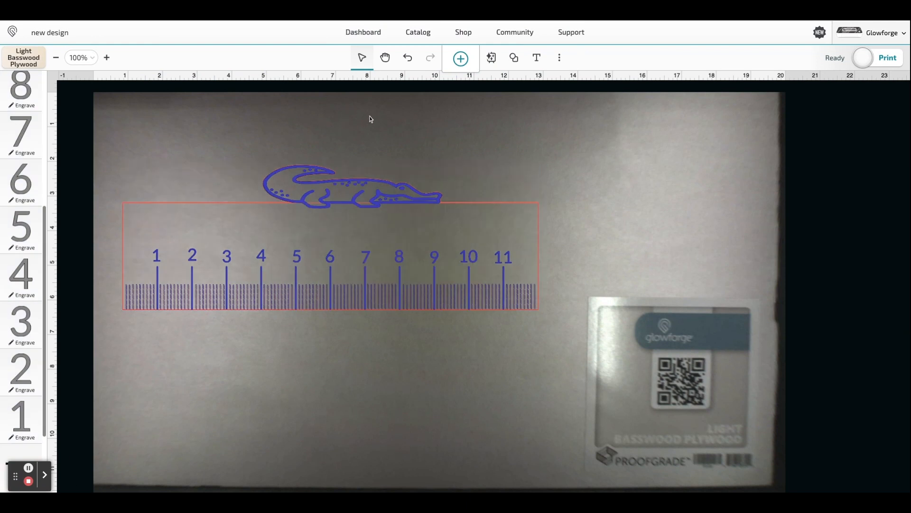
- Group the whole design with its new outline and move it to the material's upper-left corner, about X 6.37 in, Y 2.29 in
drag(558, 325, 116, 158)
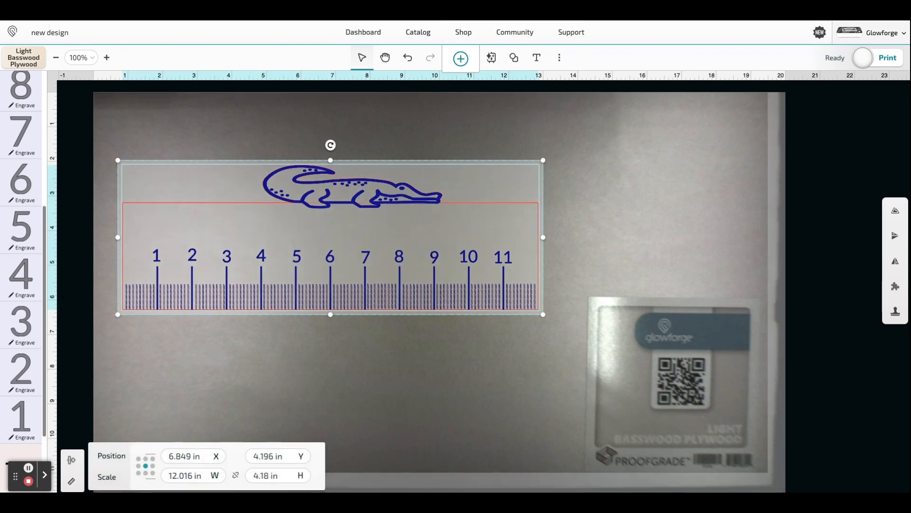
right_click(179, 234)
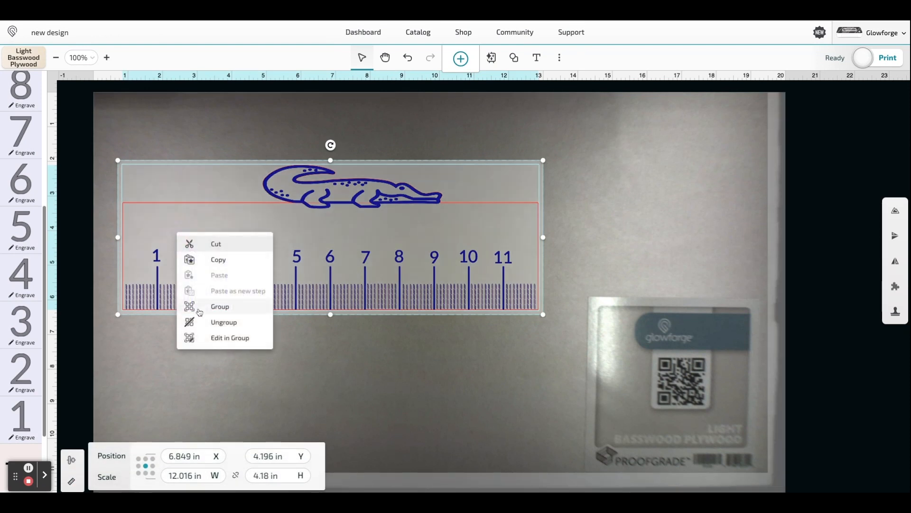
click(209, 307)
click(378, 346)
drag(533, 351, 120, 165)
mouse_move(220, 230)
mouse_down()
mouse_move(199, 206)
mouse_move(205, 167)
mouse_move(220, 232)
mouse_up()
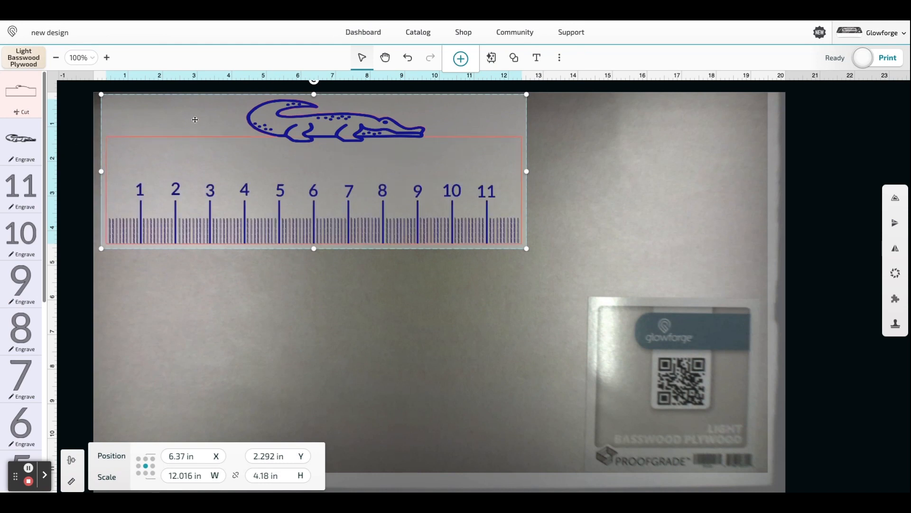
- Change the alligator and the numbers 11, 10 and 9 from Engrave to Score
click(20, 160)
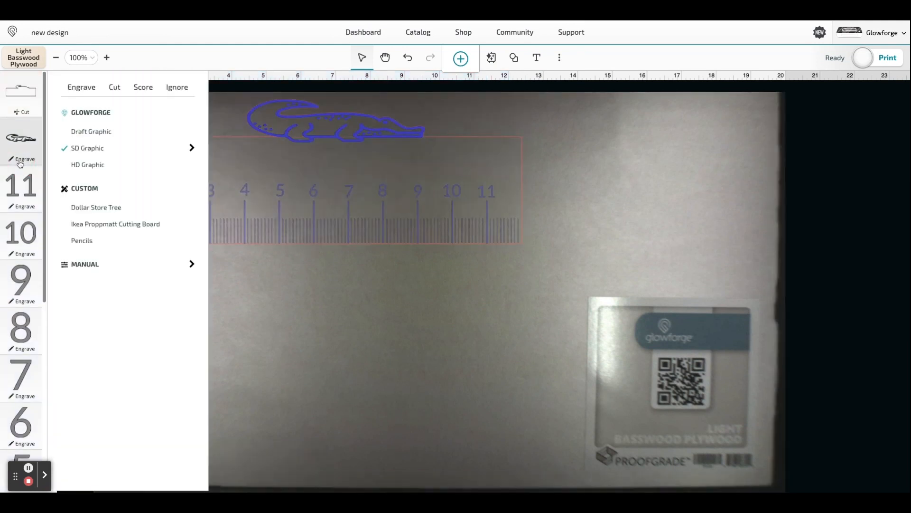
click(144, 88)
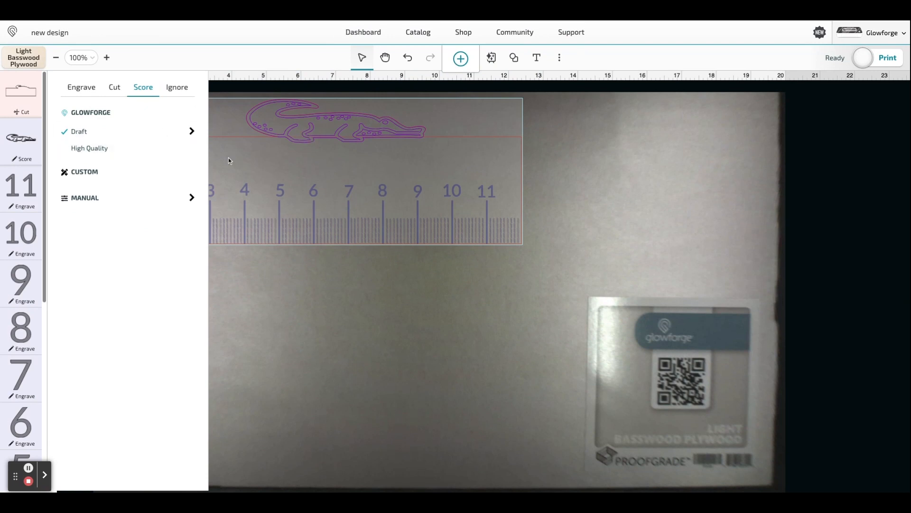
click(10, 211)
click(144, 87)
click(34, 232)
click(144, 87)
click(23, 305)
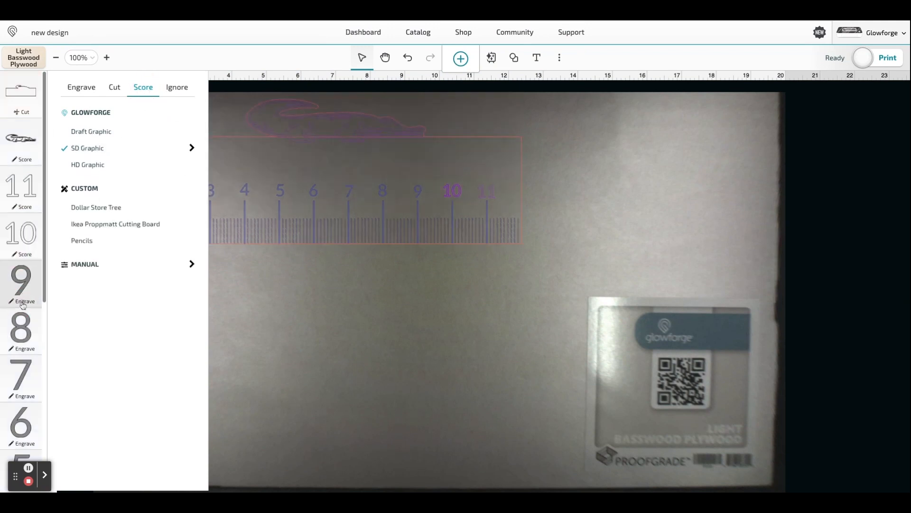
click(144, 88)
- Change the numbers 8, 7, 6 and 5 from Engrave to Score
click(19, 351)
click(19, 351)
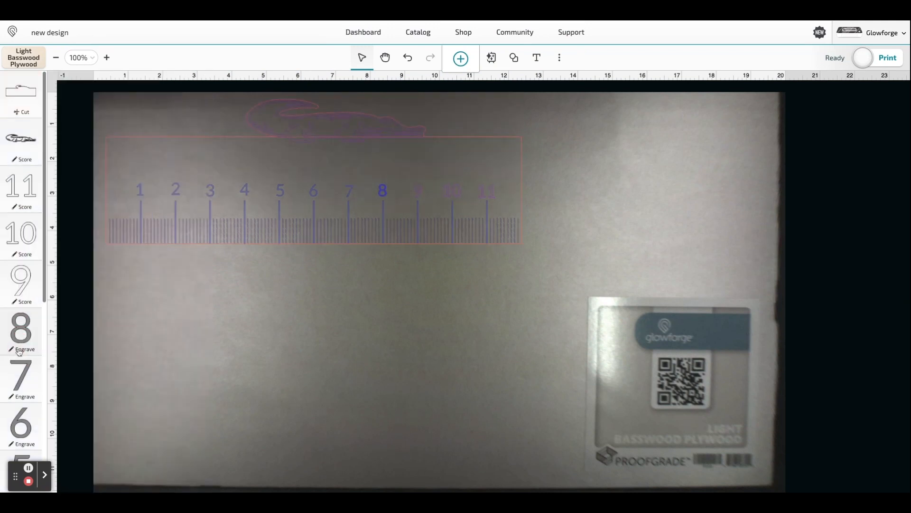
click(20, 350)
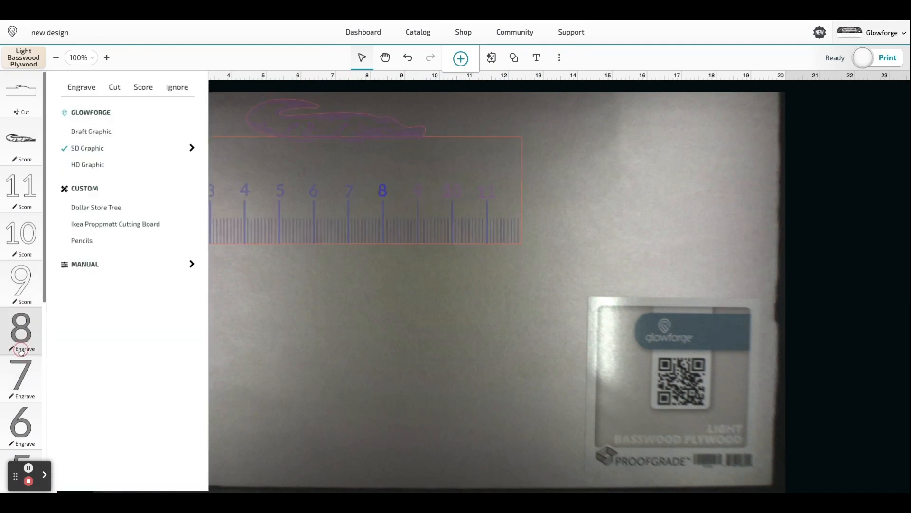
click(140, 90)
click(19, 397)
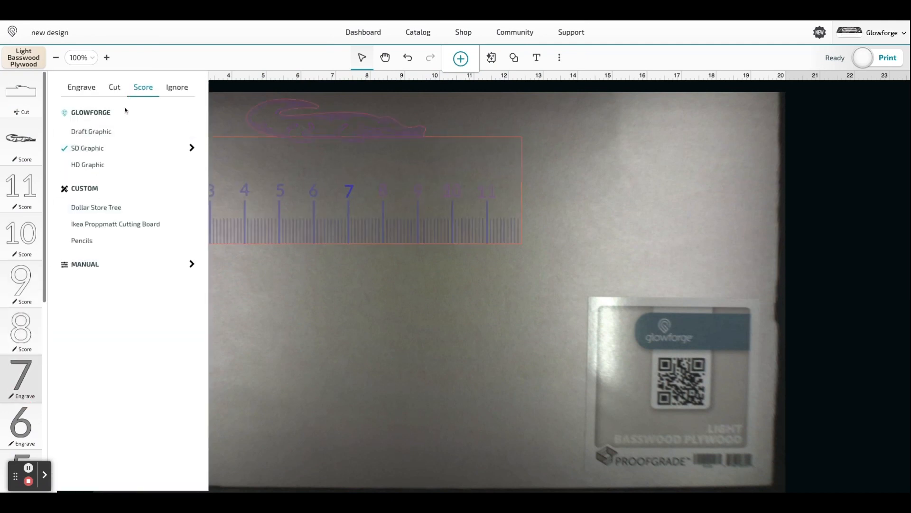
click(140, 90)
scroll(23, 427, down, 2)
click(30, 338)
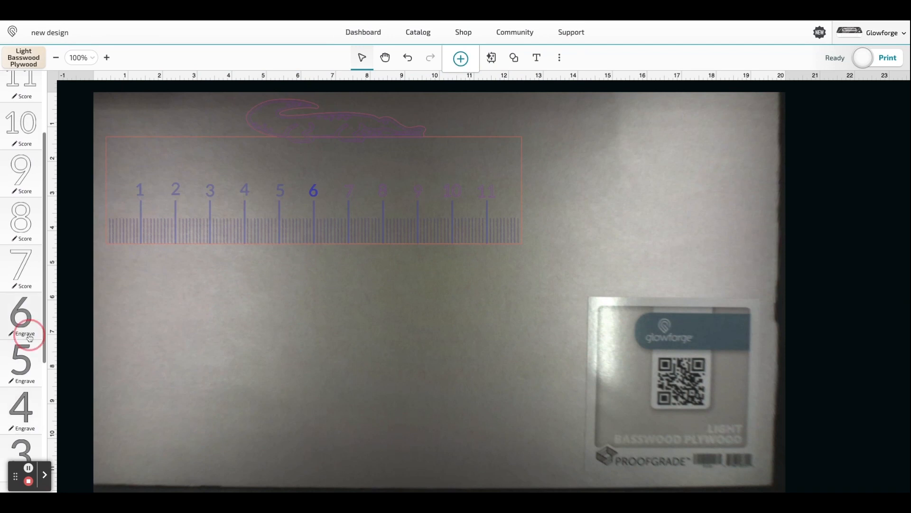
click(140, 91)
click(21, 361)
click(141, 90)
- Change the numbers 4, 3, 2 and 1 from Engrave to Score
scroll(23, 346, down, 2)
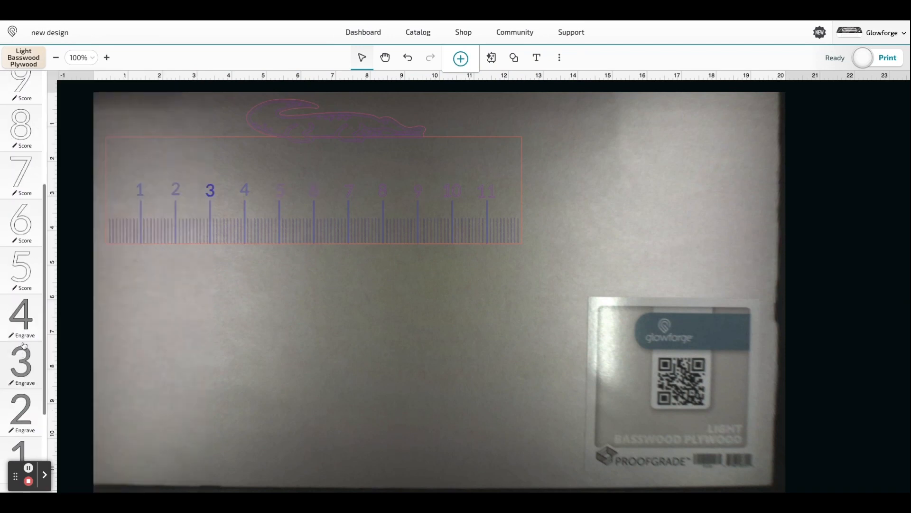
click(22, 333)
click(140, 91)
click(20, 361)
click(140, 90)
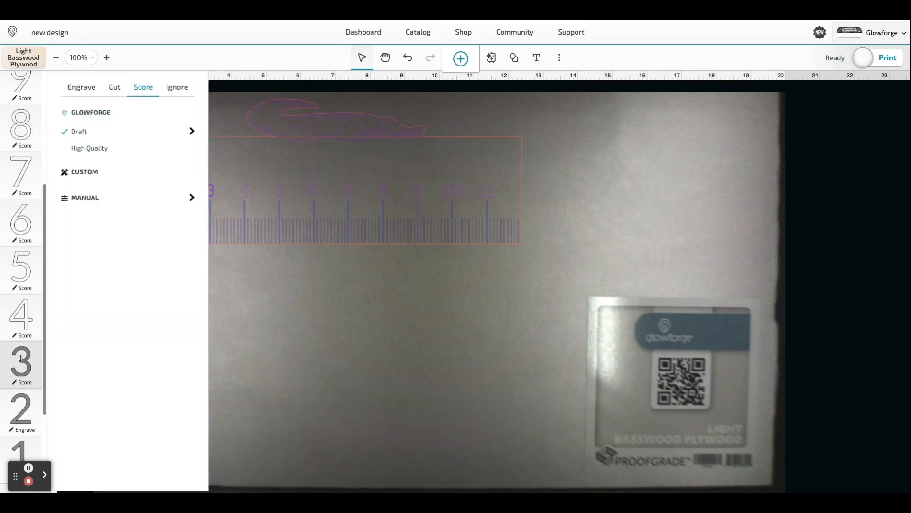
scroll(21, 359, down, 2)
click(20, 295)
click(141, 90)
click(20, 346)
click(139, 90)
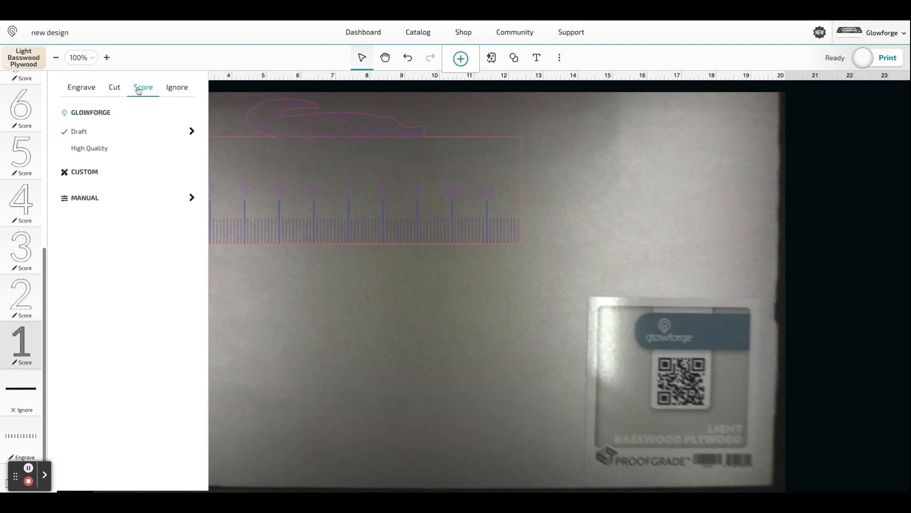
click(275, 304)
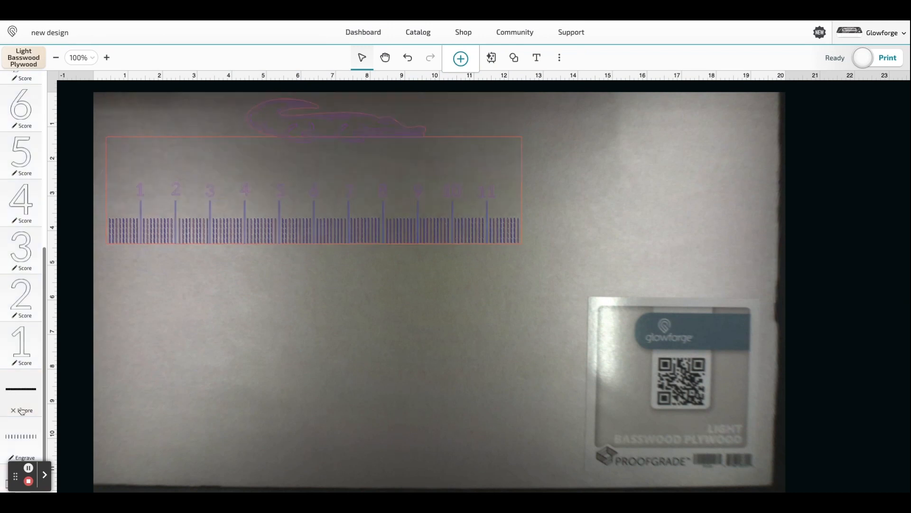
- Change the long inch lines from Engrave to Score
scroll(28, 403, down, 1)
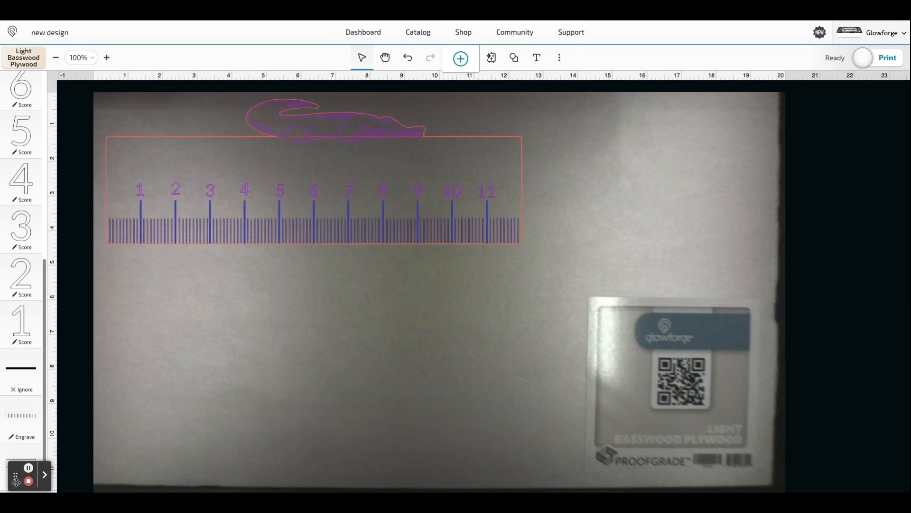
click(22, 438)
click(145, 91)
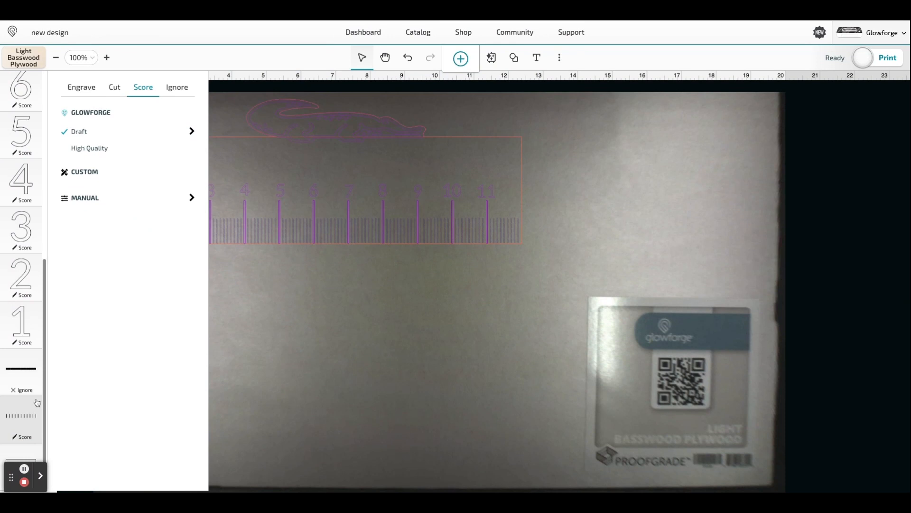
click(26, 431)
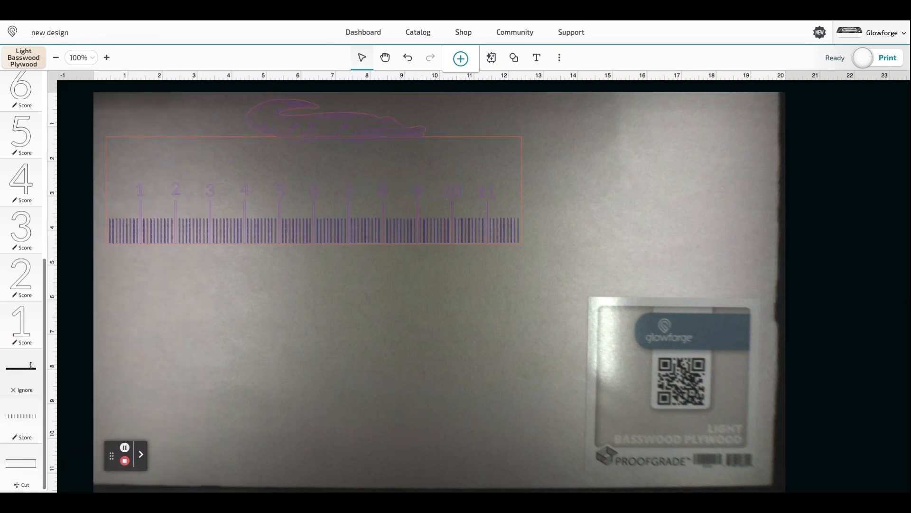
- Move the cut of the combined ruler-and-alligator outline to the end of the print order
scroll(78, 161, up, 2)
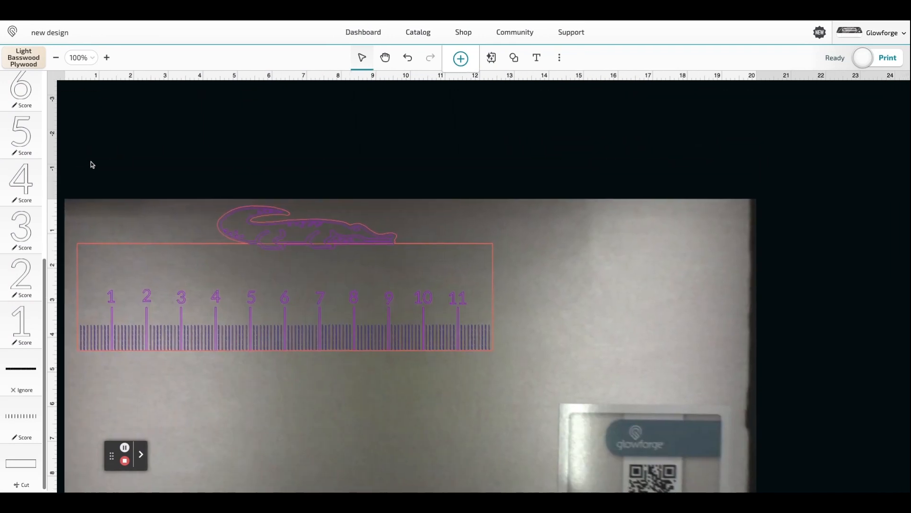
scroll(93, 167, down, 1)
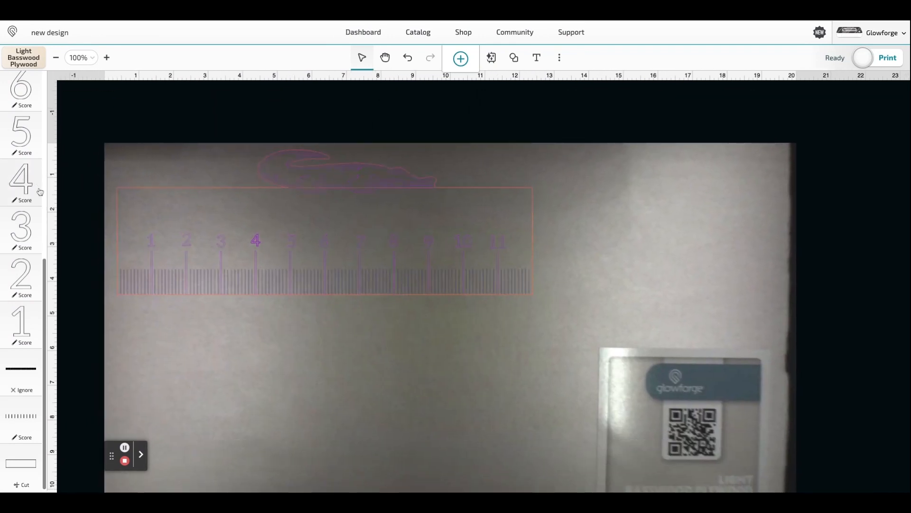
scroll(40, 191, up, 7)
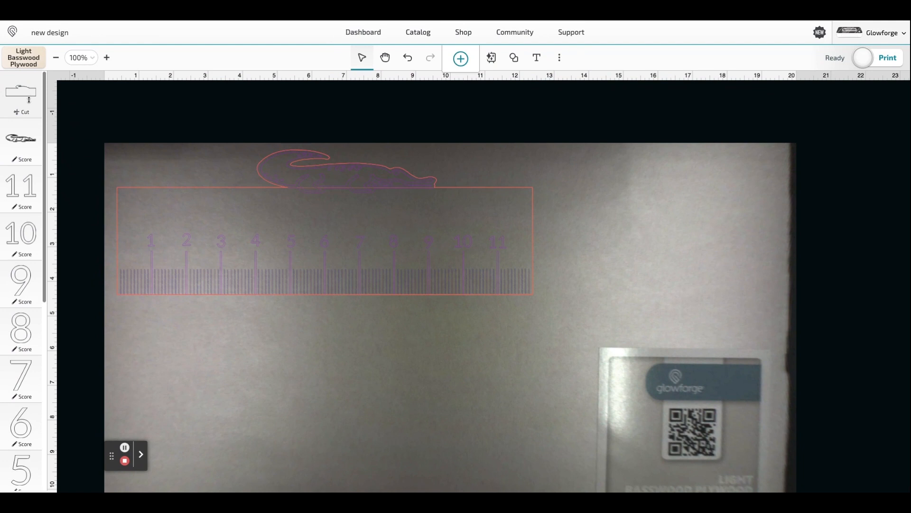
drag(28, 112, 21, 442)
click(22, 483)
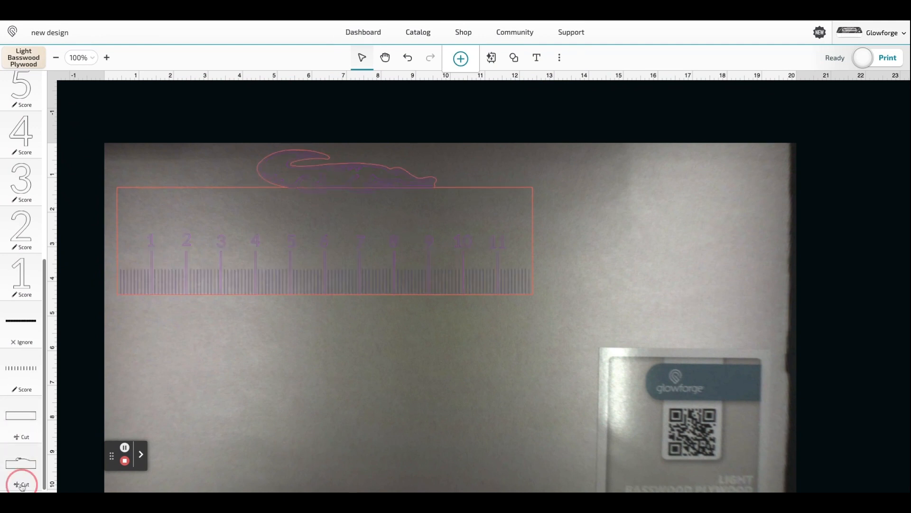
- Set the plain rectangular ruler outline's cut step to Ignore
click(25, 438)
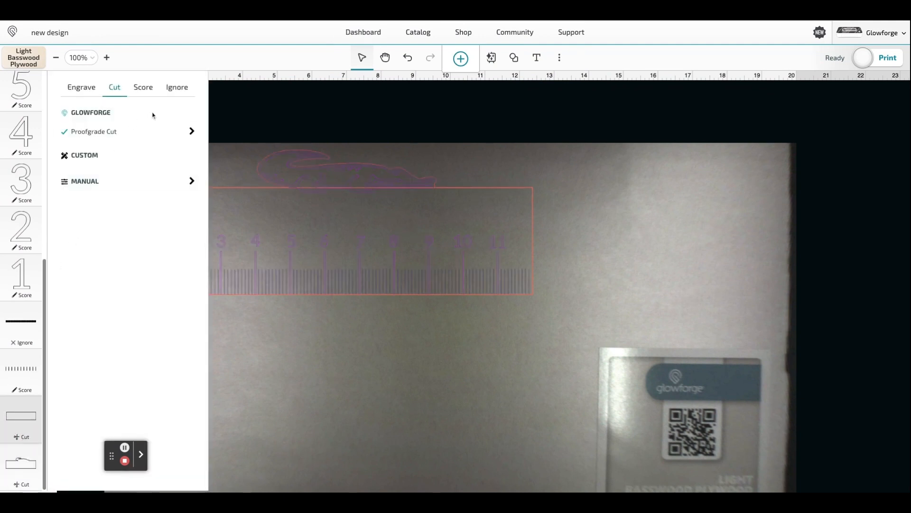
click(176, 87)
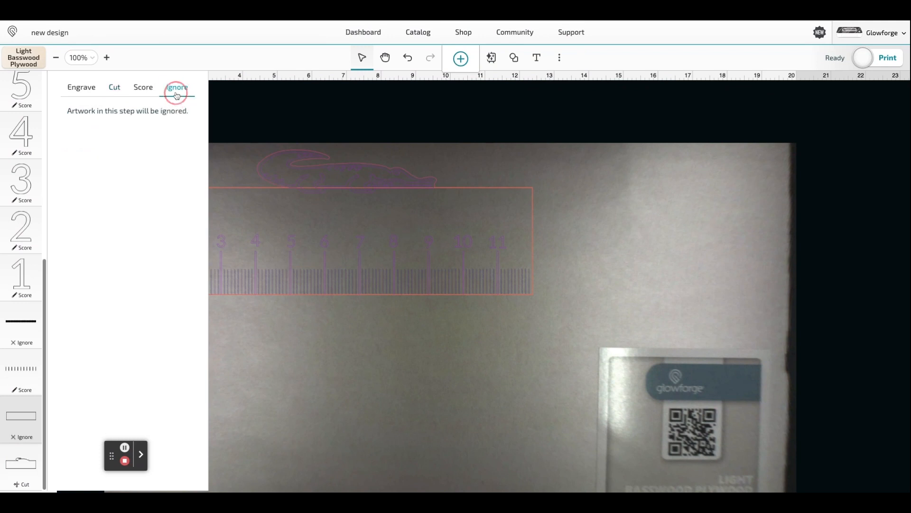
- Reorder the print steps so the alligator score runs just before the outline cut and the long inch lines run ahead of numbers 5 to 1
click(26, 485)
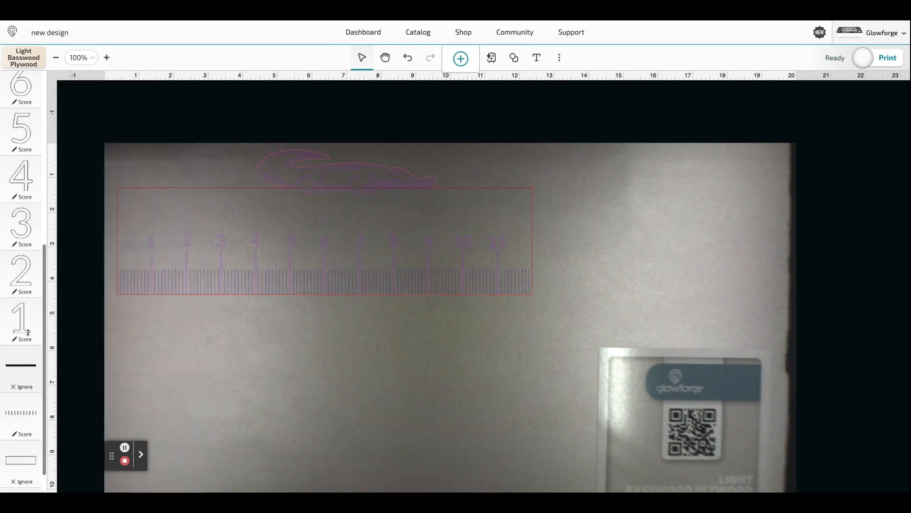
scroll(24, 284, up, 6)
drag(27, 112, 21, 416)
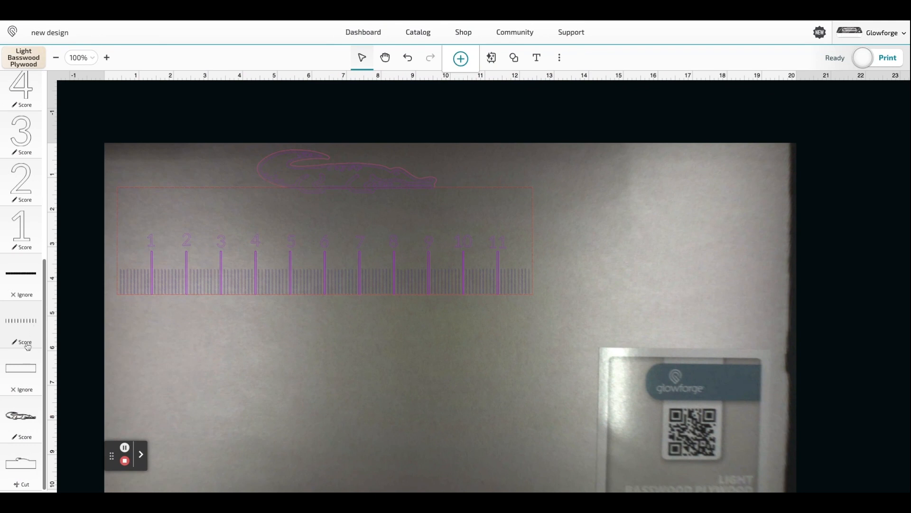
drag(27, 347, 25, 108)
scroll(19, 265, down, 7)
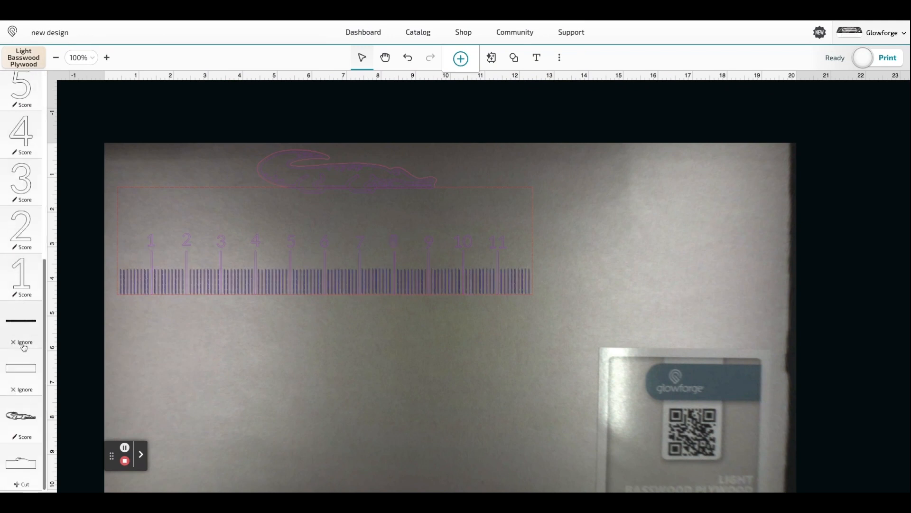
- Change the short tick marks between the inch lines from Ignore to Score
click(24, 346)
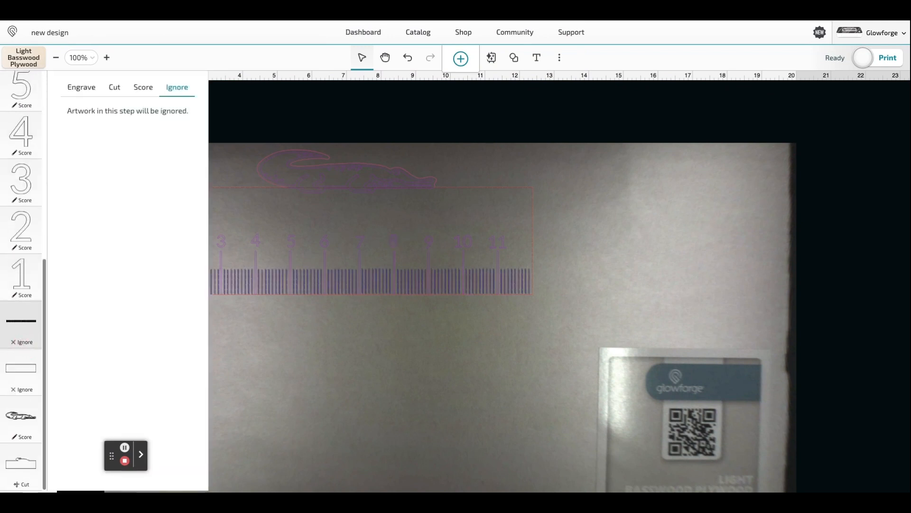
click(143, 88)
click(229, 358)
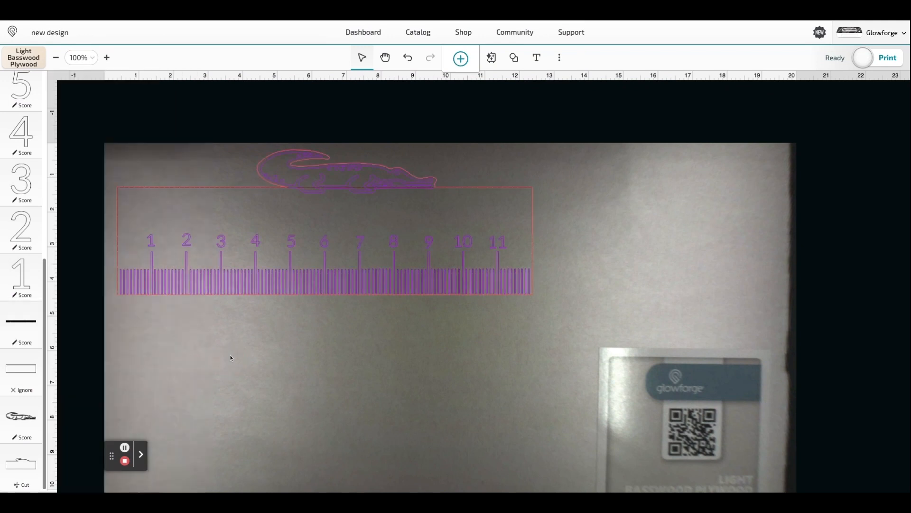
- Move the whole alligator ruler design slightly closer to the material's upper-left corner and send it to print
click(362, 289)
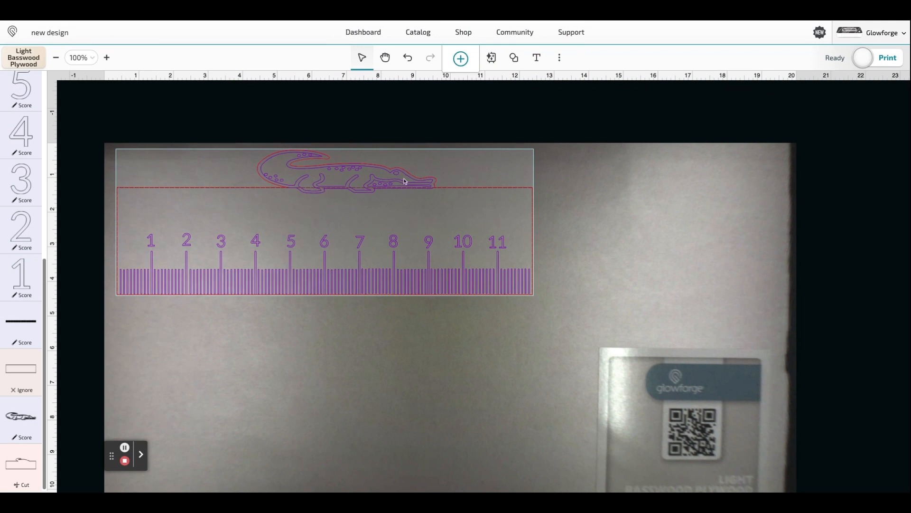
click(556, 317)
drag(555, 317, 169, 108)
click(307, 212)
drag(309, 213, 303, 210)
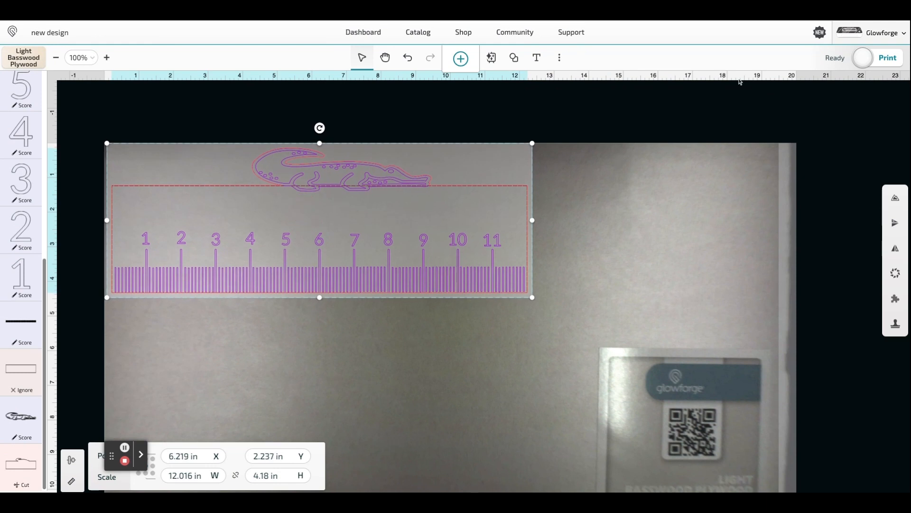
click(865, 59)
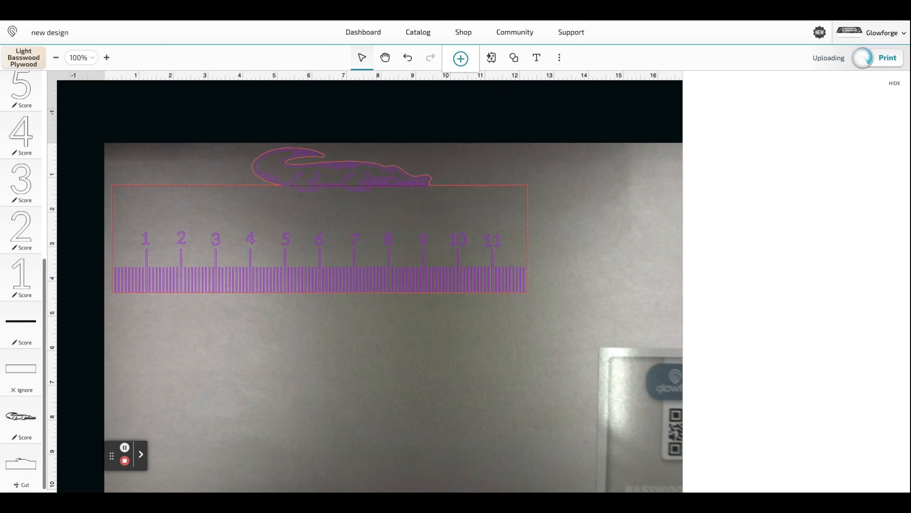